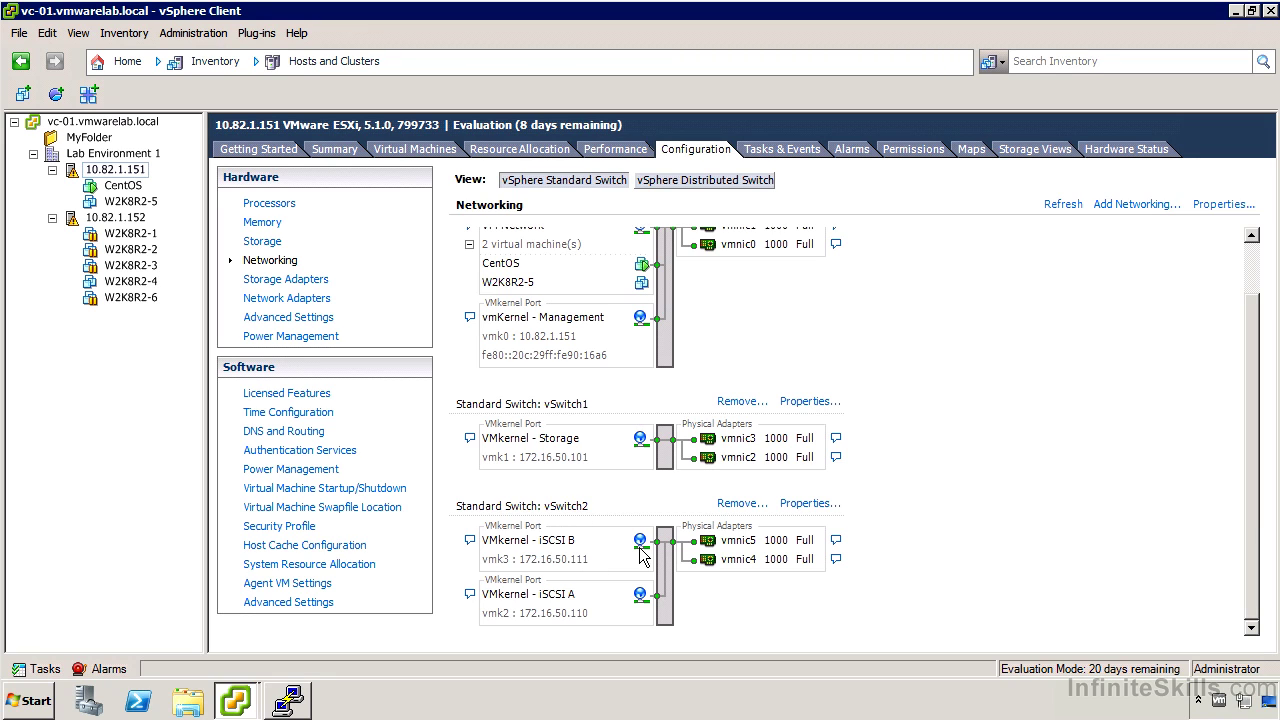
Examine the vSwitch2 properties, including the NIC teaming settings of the VMkernel - iSCSI B and VMkernel - iSCSI A ports.
{"action": "left_click", "coordinate": [799, 504]}
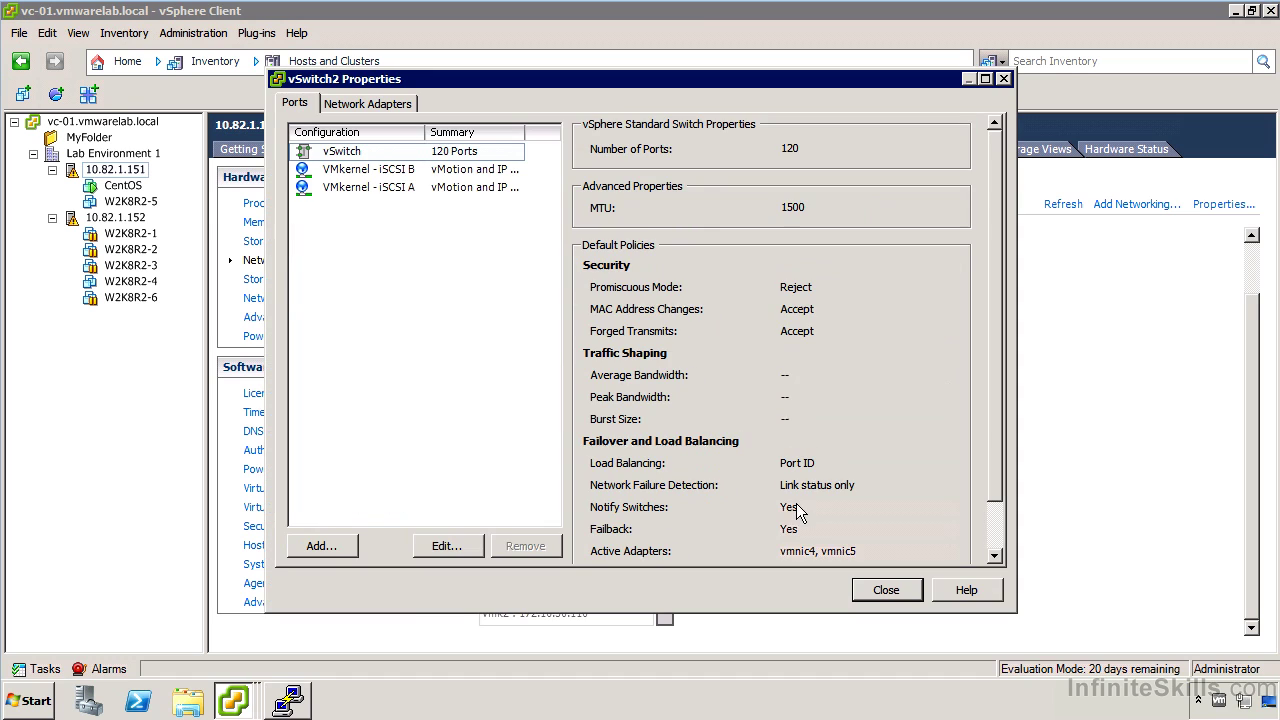
{"action": "left_click", "coordinate": [380, 190]}
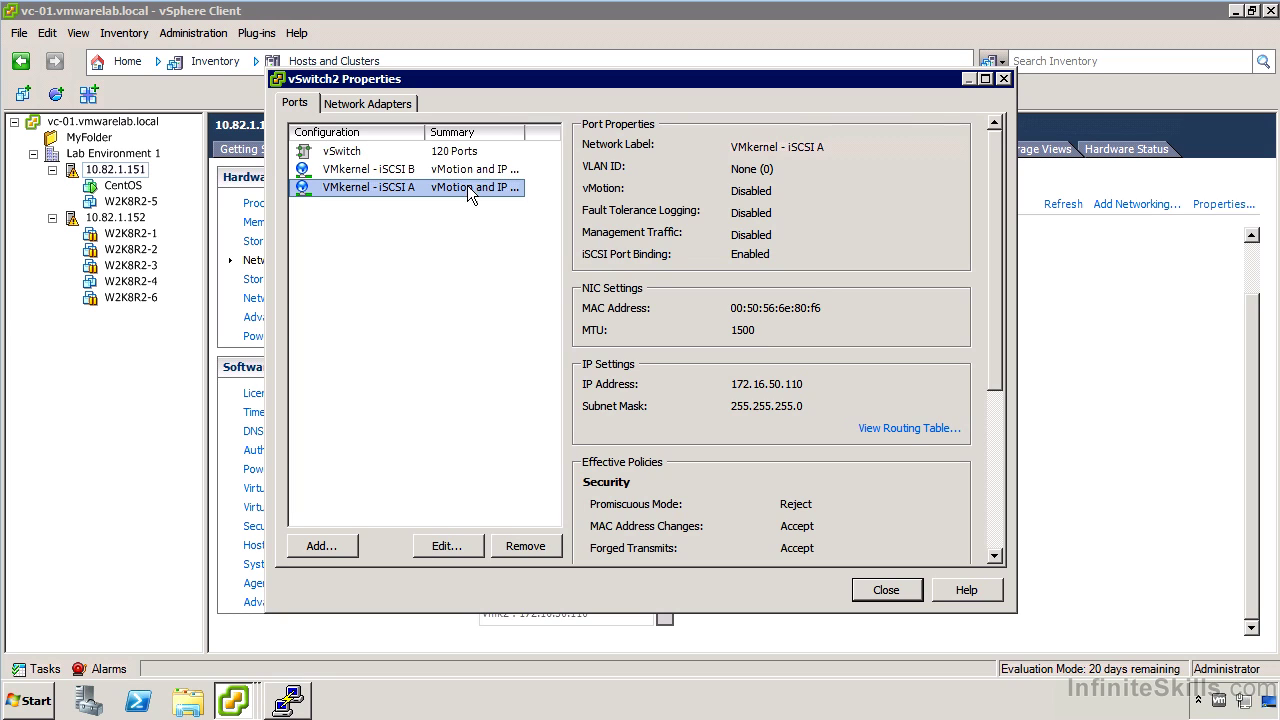
{"action": "left_click", "coordinate": [408, 172]}
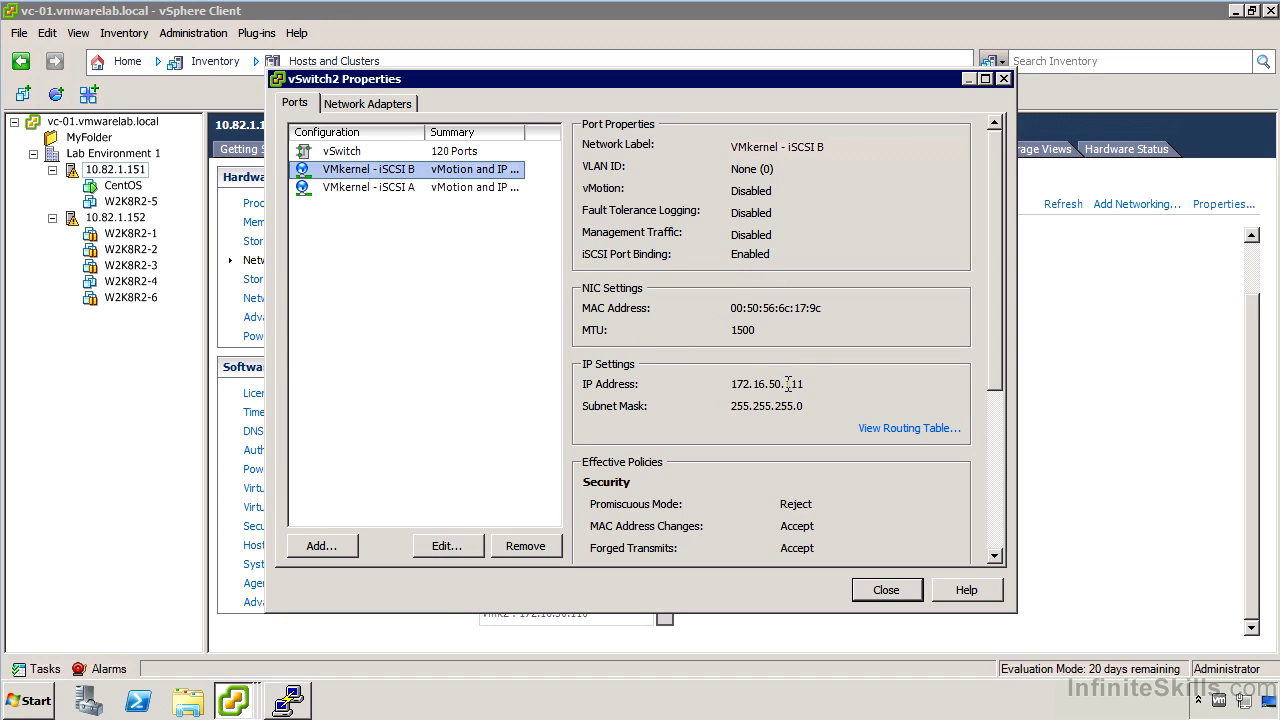
{"action": "double_click", "coordinate": [418, 170]}
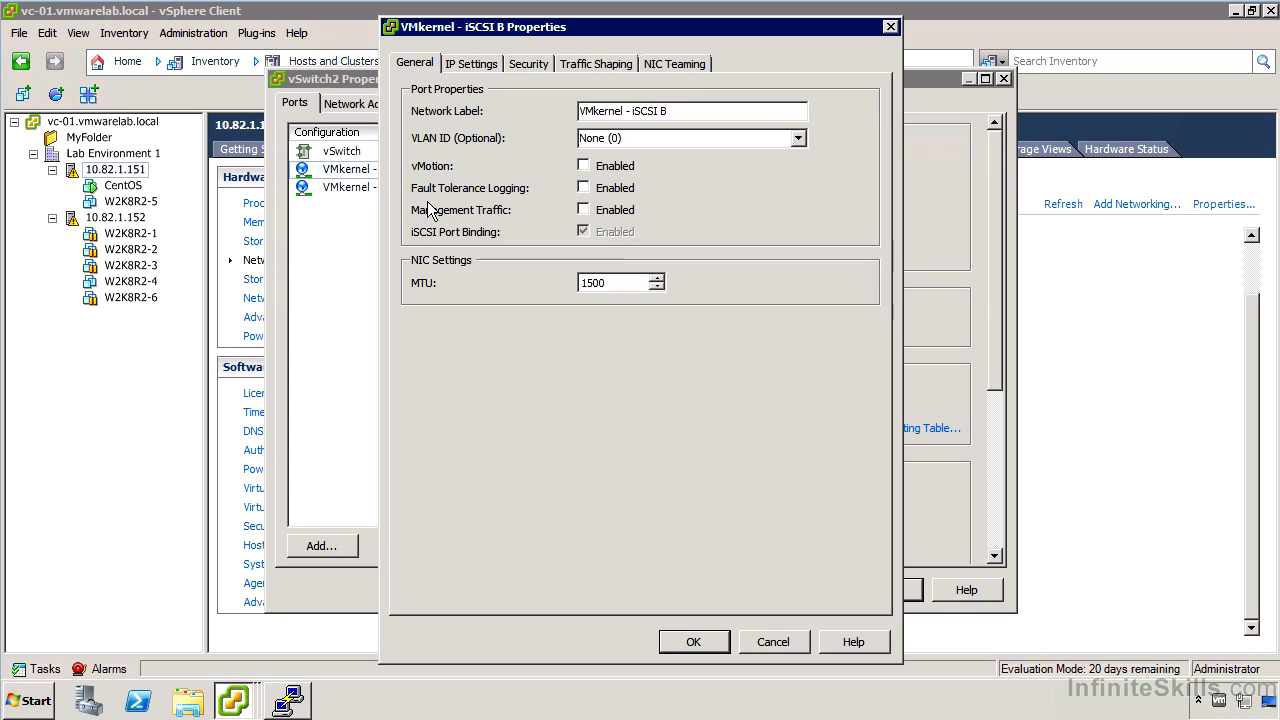
{"action": "left_click", "coordinate": [677, 63]}
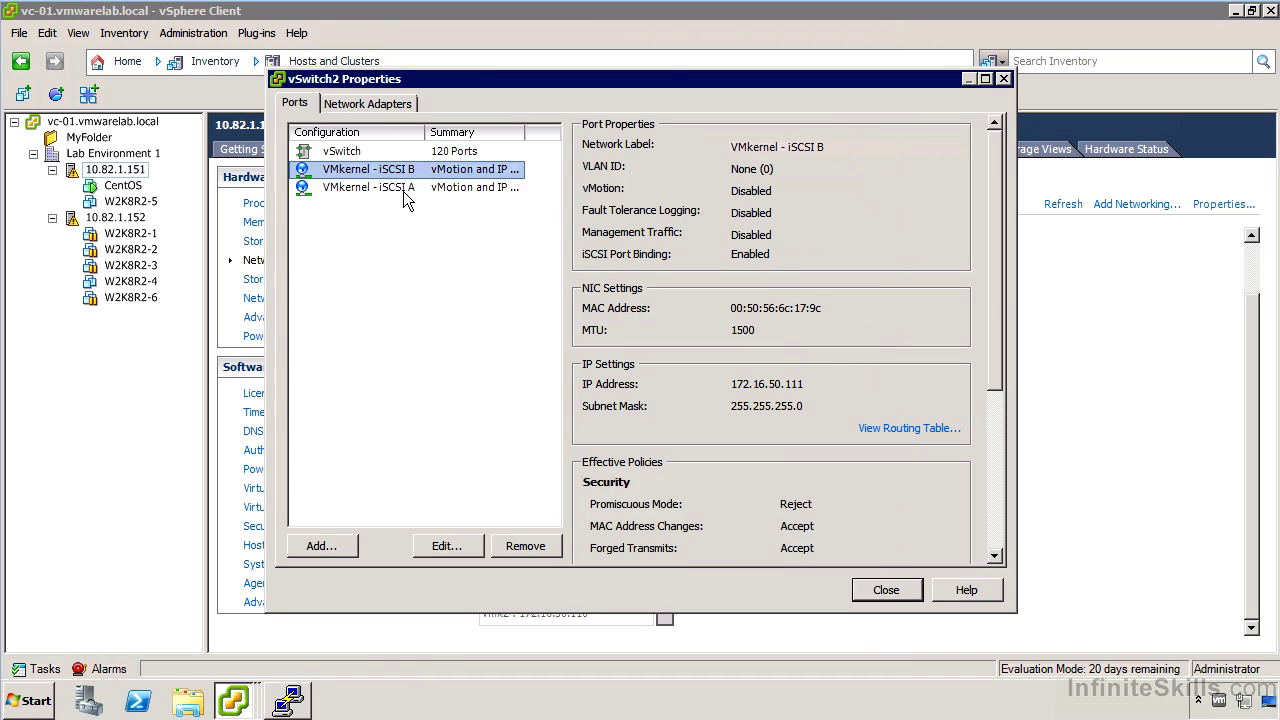
{"action": "double_click", "coordinate": [403, 188]}
{"action": "left_click", "coordinate": [684, 64]}
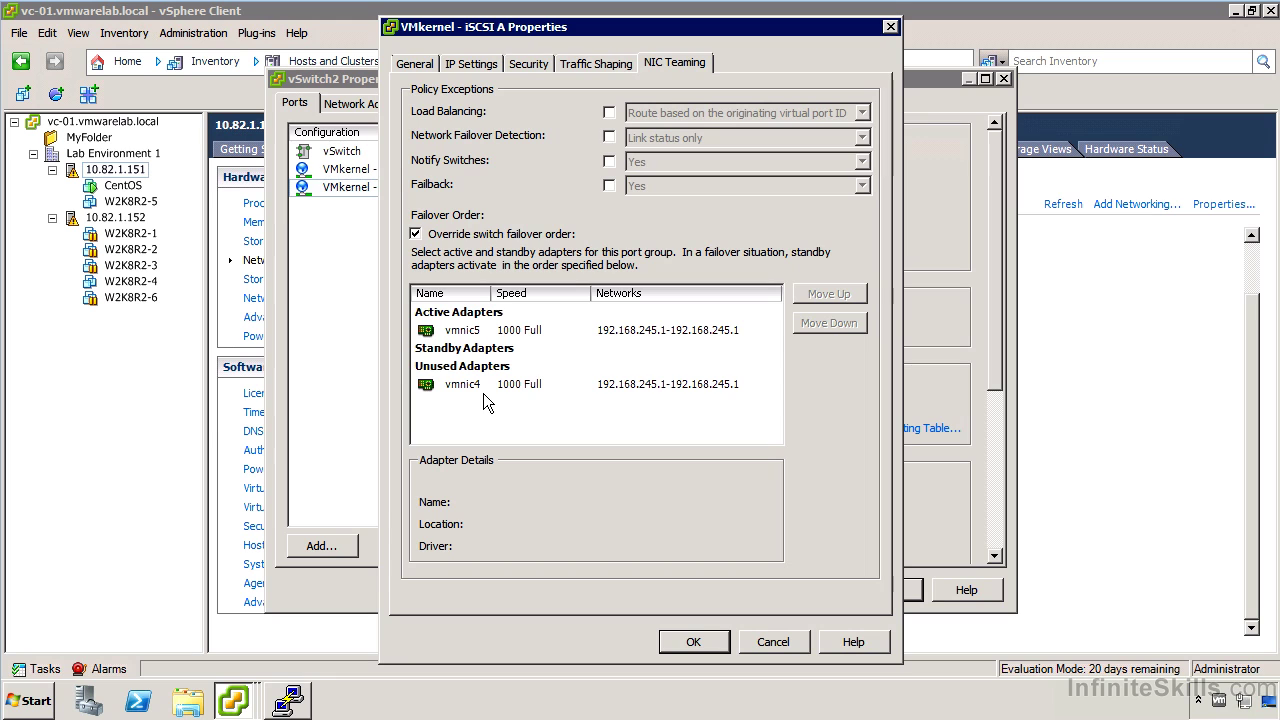
{"action": "left_click", "coordinate": [781, 641]}
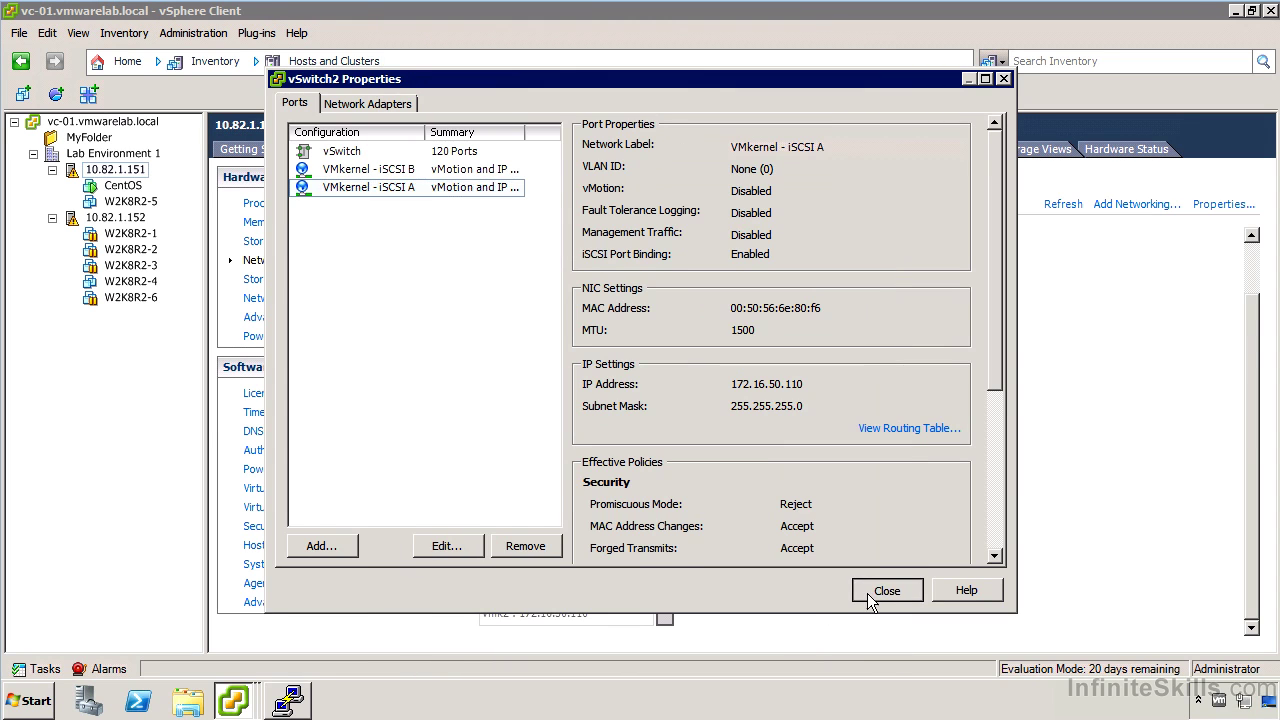
{"action": "left_click", "coordinate": [868, 592]}
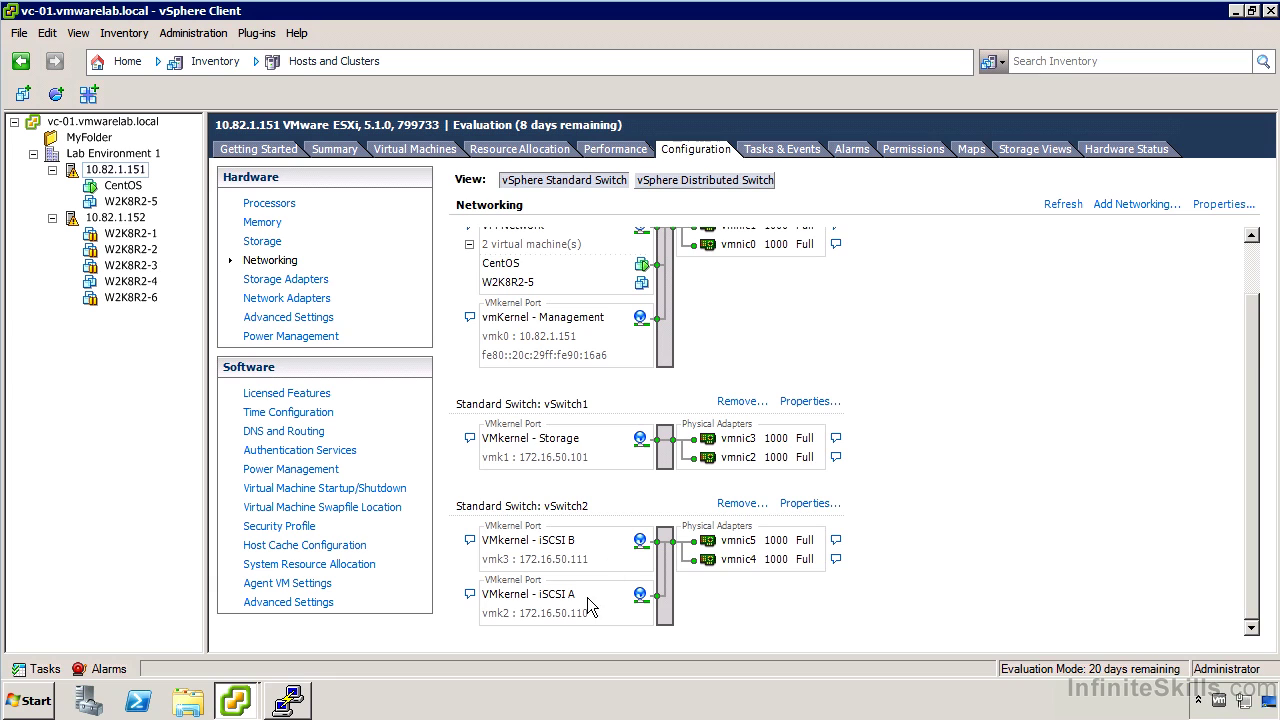
Go to the storage adapters of host 10.82.1.152 and try to add a software iSCSI adapter.
{"action": "left_click", "coordinate": [302, 284]}
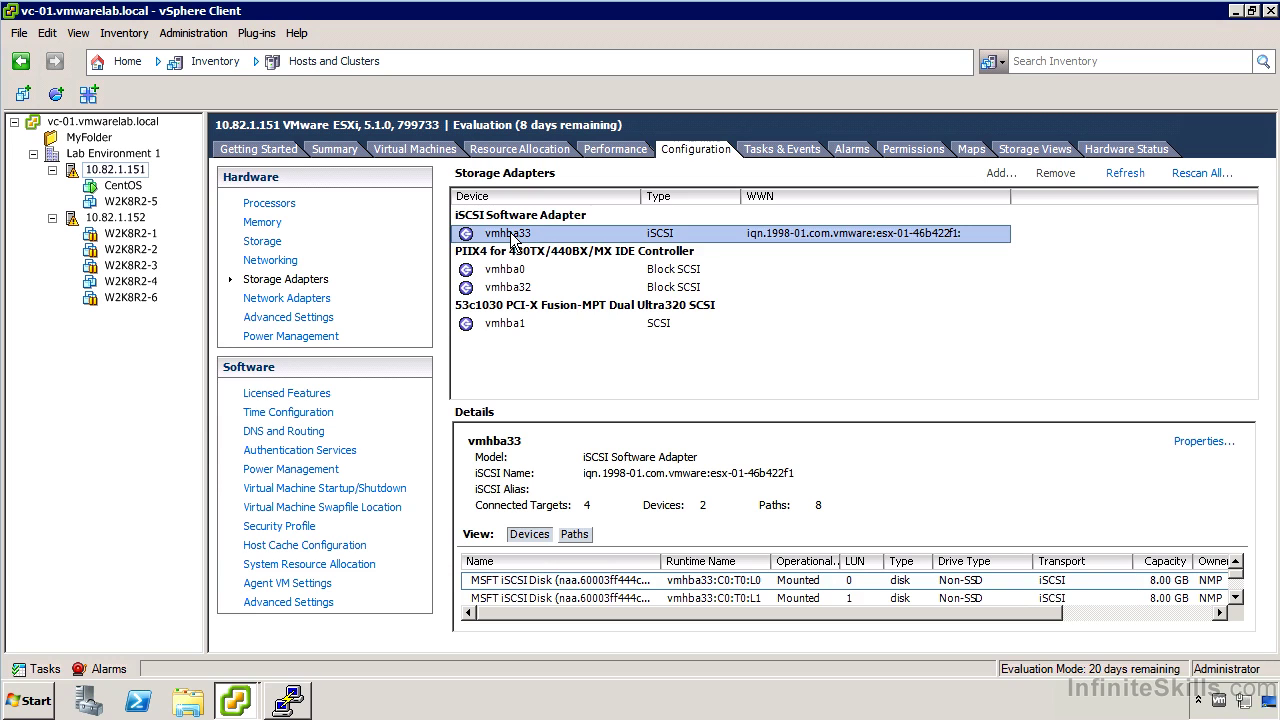
{"action": "left_click", "coordinate": [128, 218]}
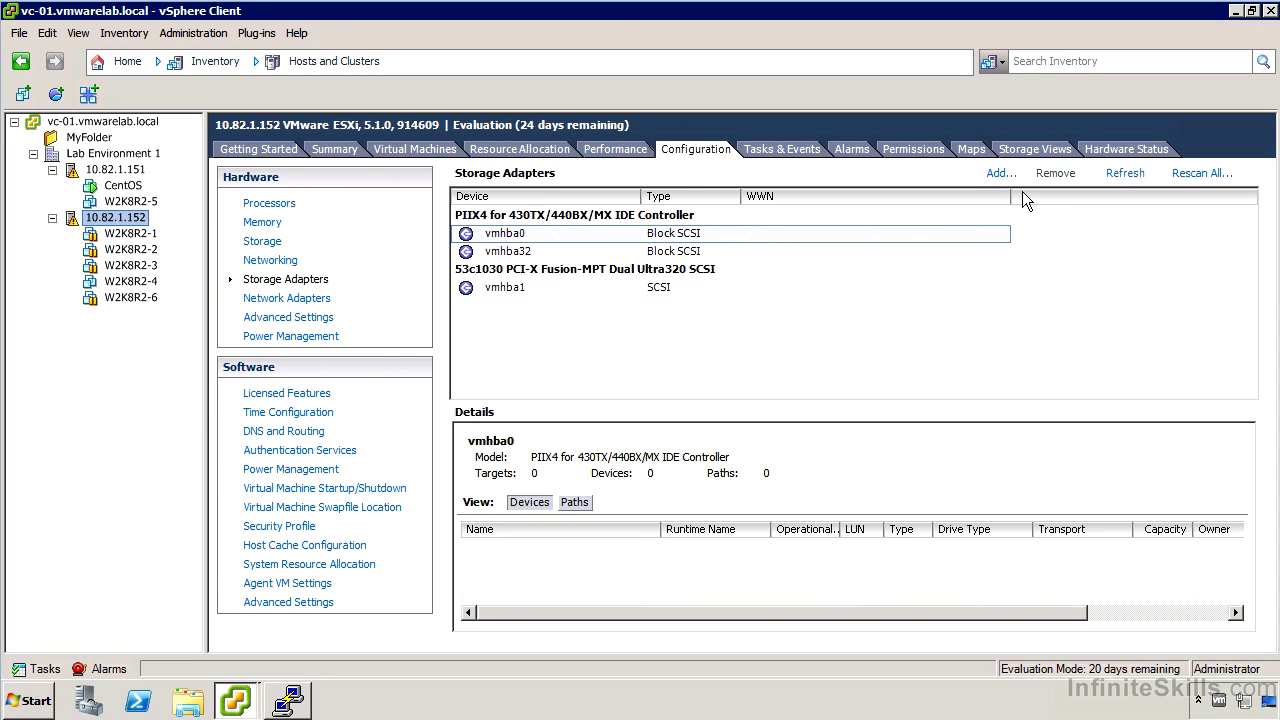
{"action": "left_click", "coordinate": [1000, 173]}
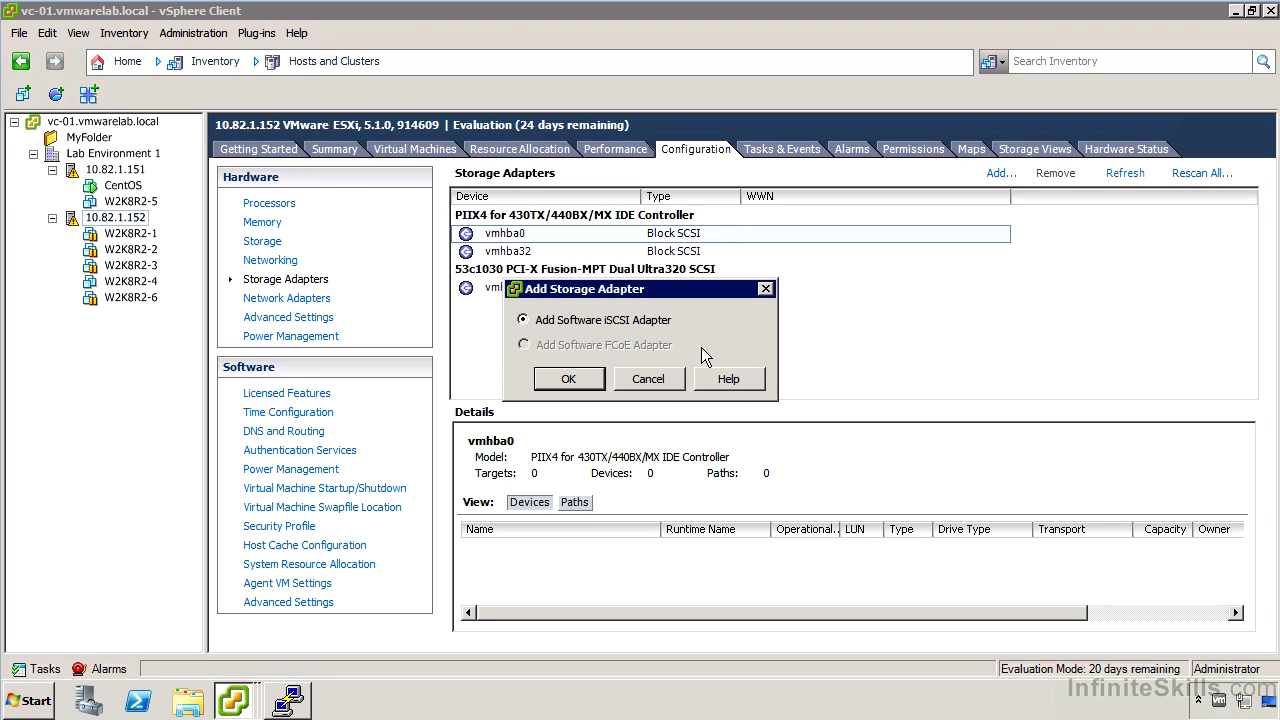
{"action": "left_click", "coordinate": [590, 377]}
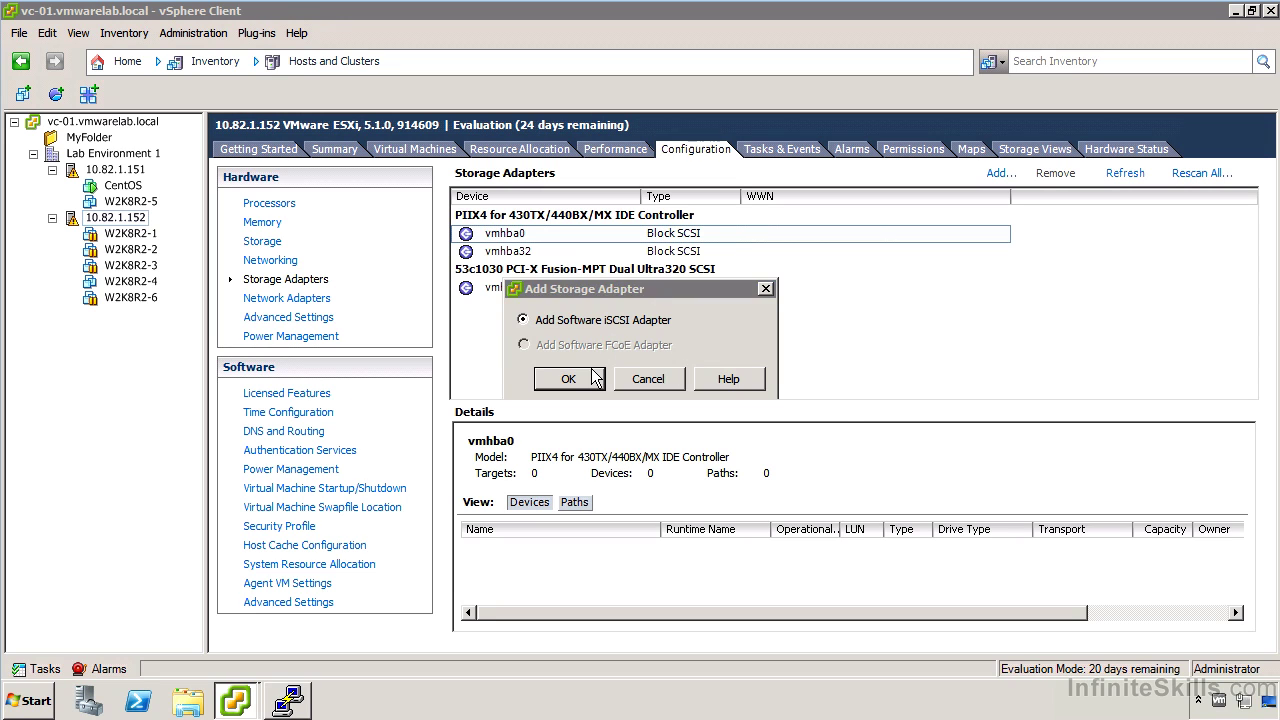
{"action": "left_click", "coordinate": [737, 418]}
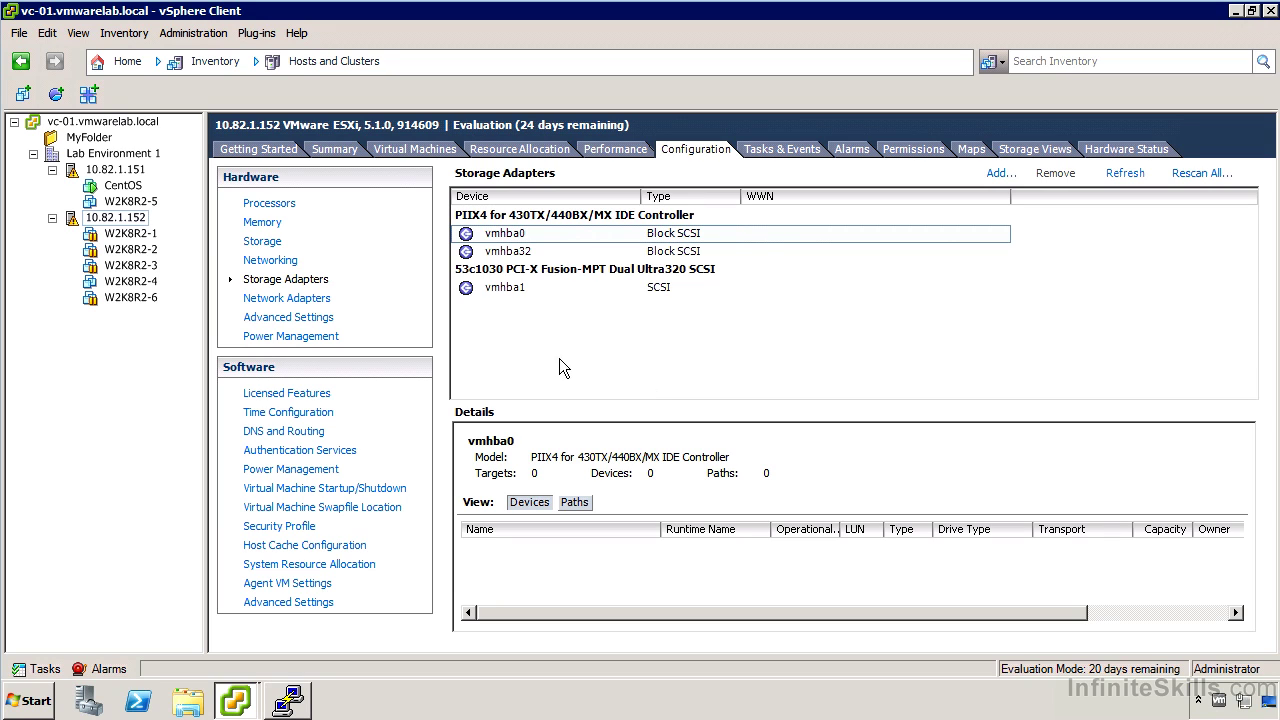
Open the properties of iSCSI software adapter vmhba33 on host 10.82.1.151 and review its CHAP credential options.
{"action": "left_click", "coordinate": [133, 171]}
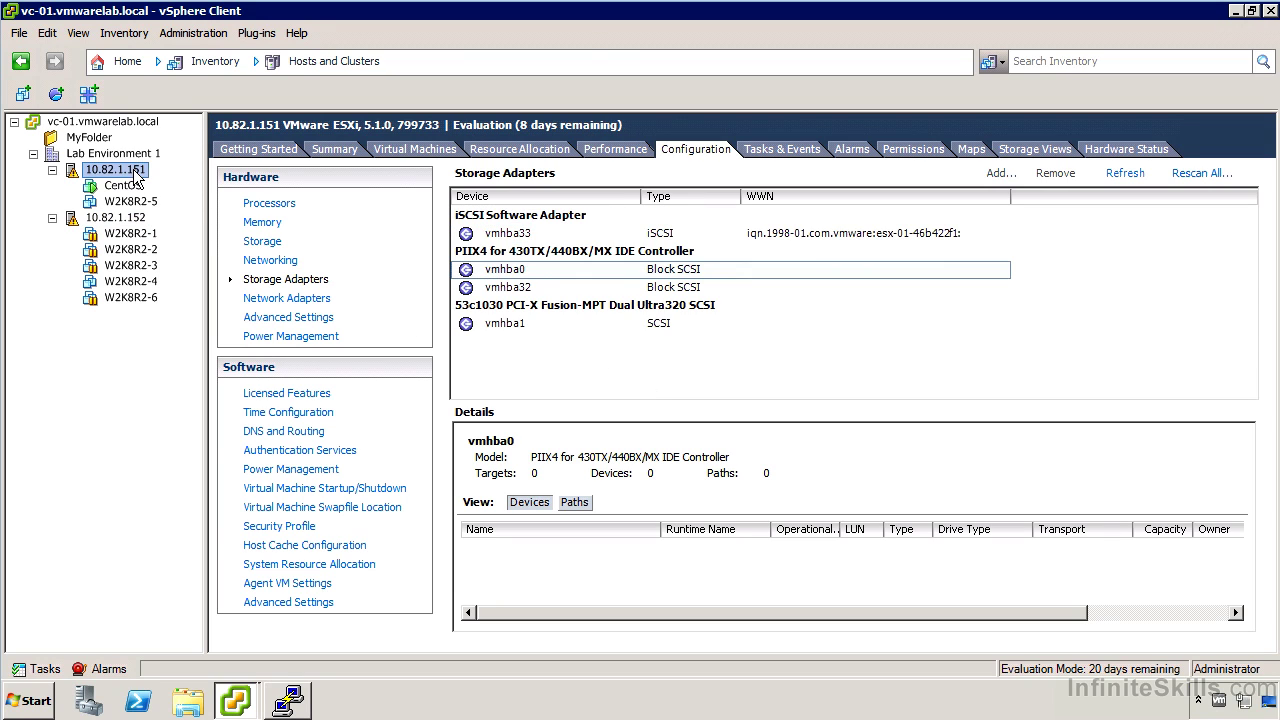
{"action": "left_click", "coordinate": [532, 233]}
{"action": "right_click", "coordinate": [505, 235]}
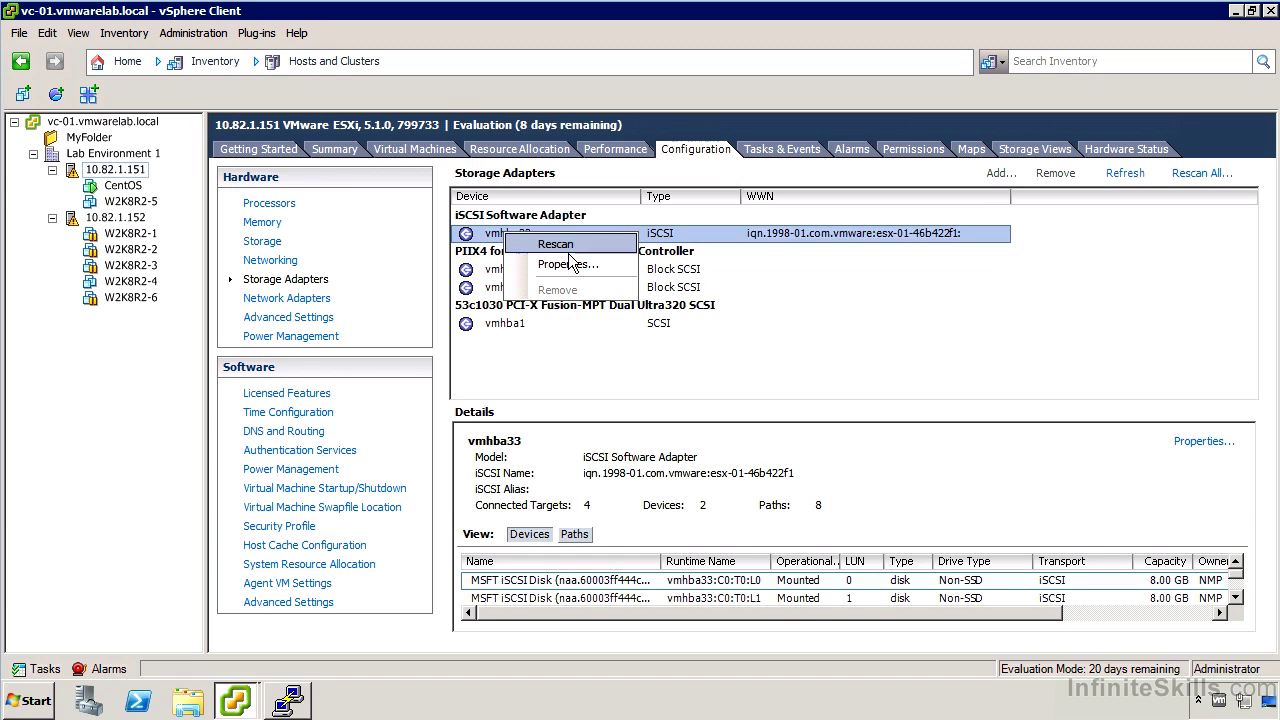
{"action": "left_click", "coordinate": [563, 264]}
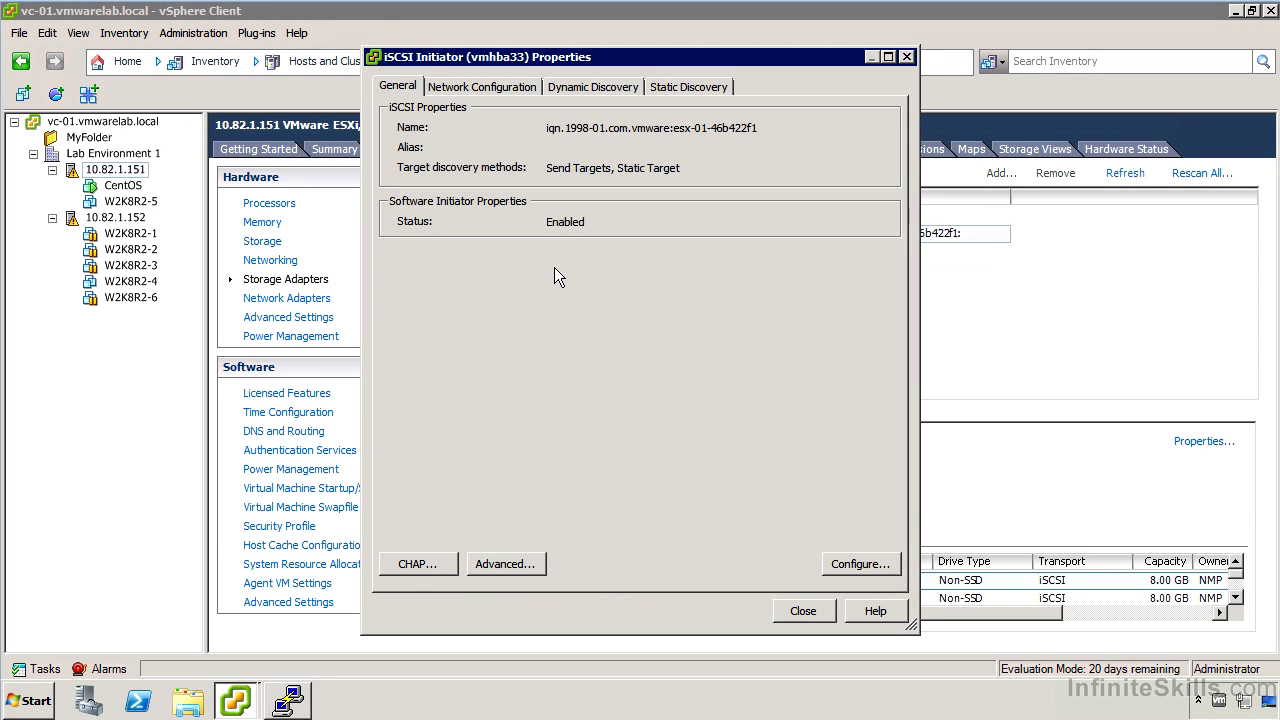
{"action": "left_click", "coordinate": [406, 565]}
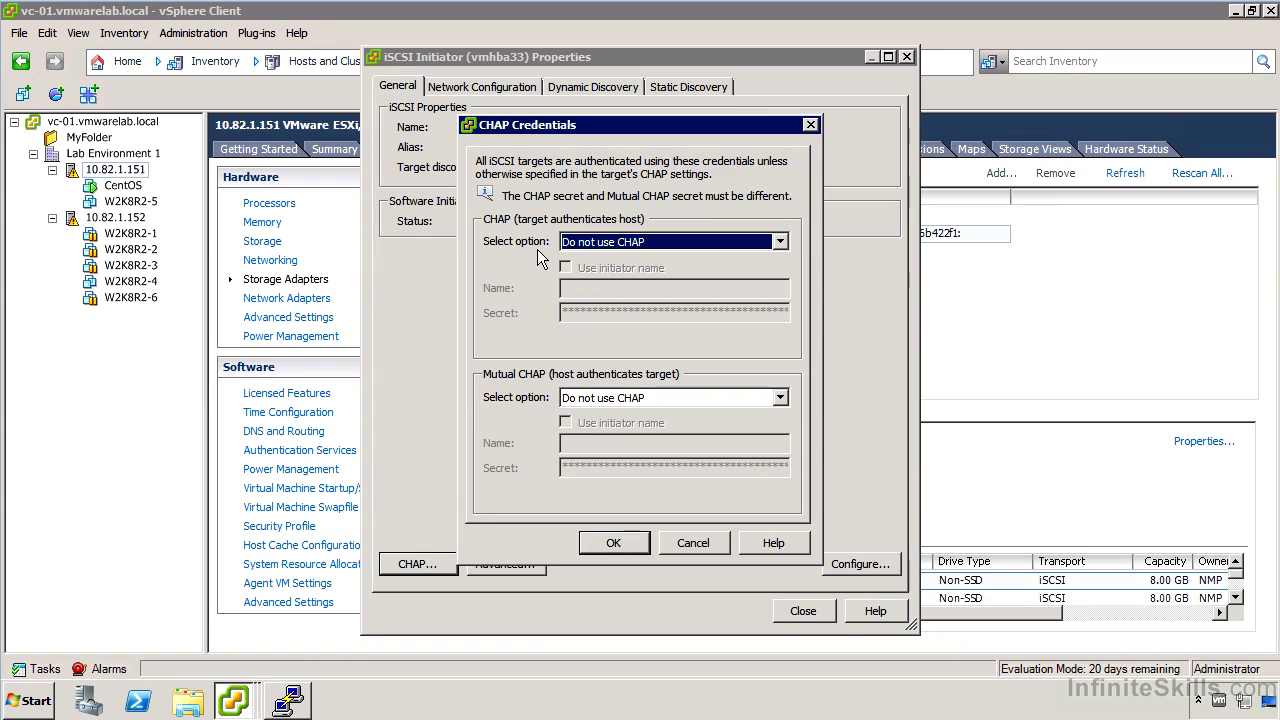
{"action": "left_click", "coordinate": [713, 542]}
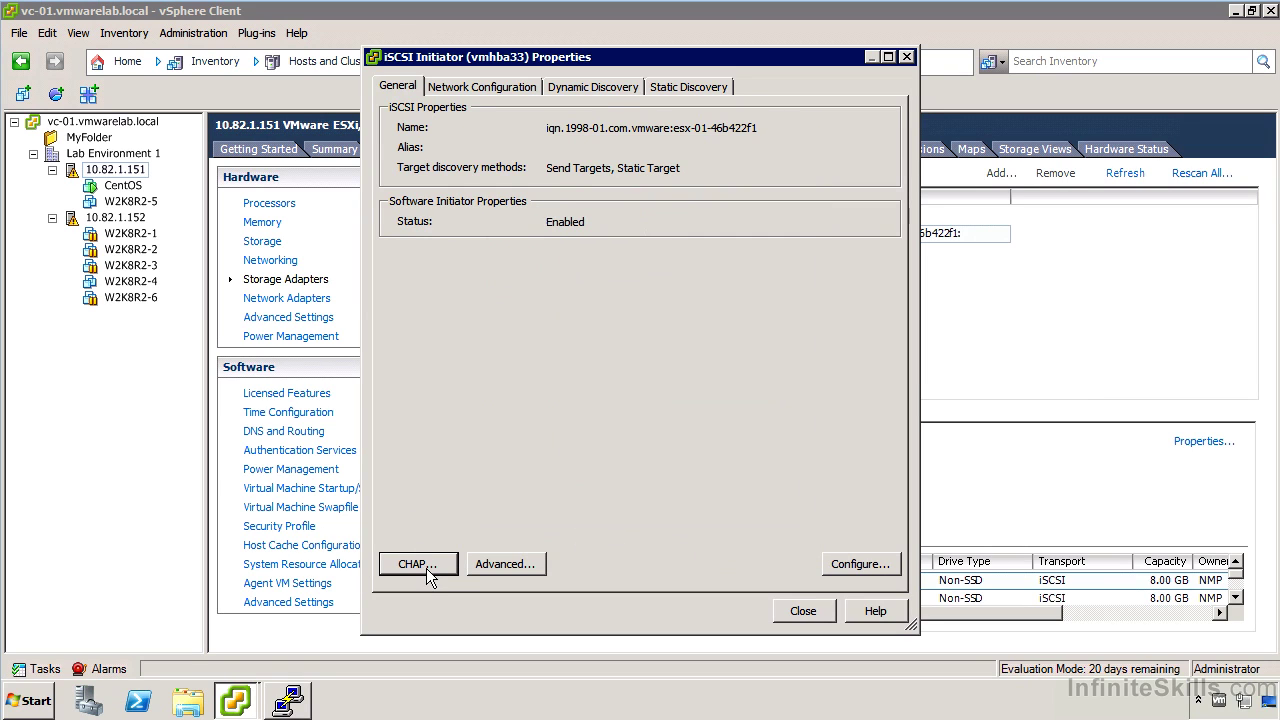
Look through the advanced settings of the vmhba33 iSCSI initiator down to DelayedAck without changing them.
{"action": "left_click", "coordinate": [498, 563]}
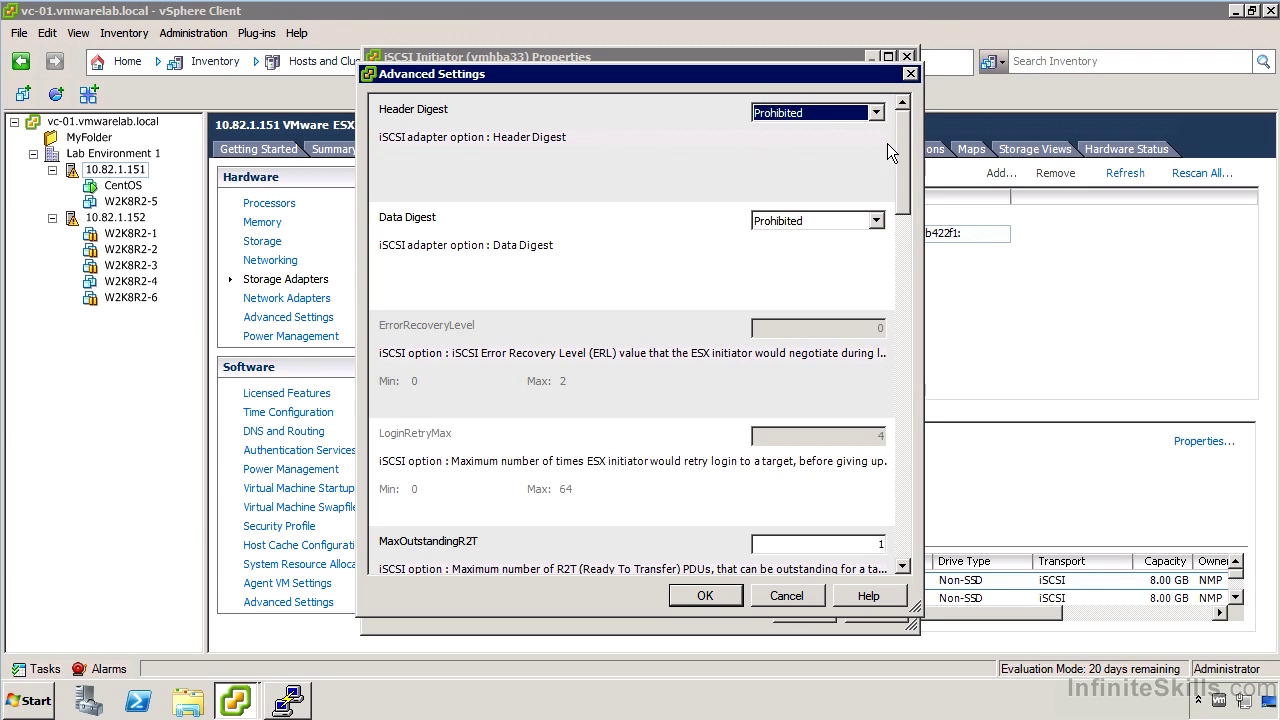
{"action": "left_click_drag", "start_coordinate": [902, 169], "coordinate": [902, 390]}
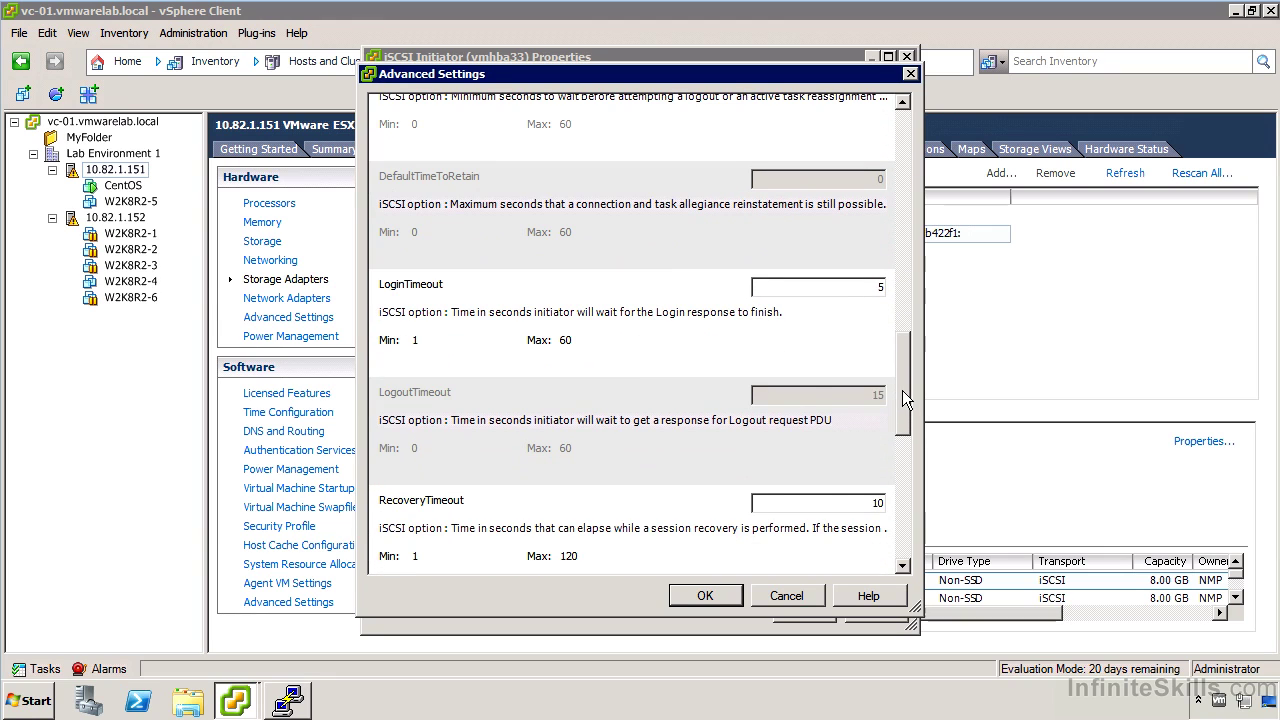
{"action": "left_click_drag", "start_coordinate": [903, 397], "coordinate": [869, 563]}
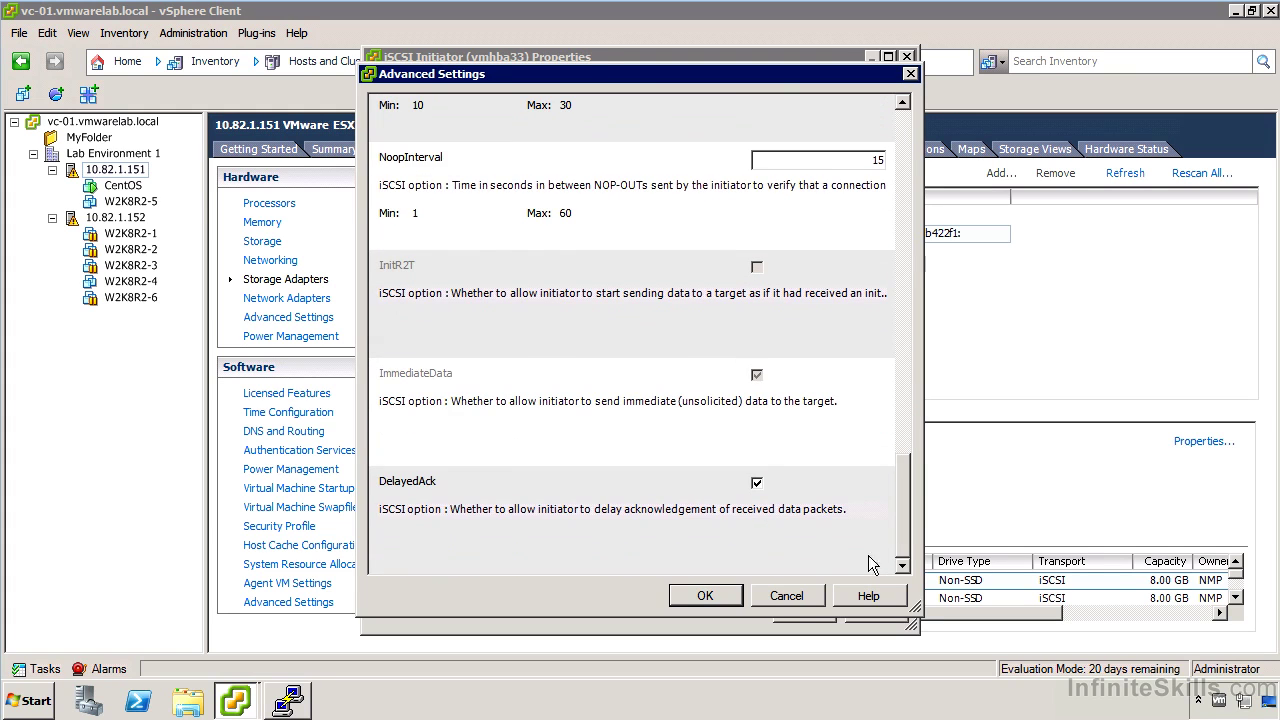
{"action": "left_click", "coordinate": [787, 598]}
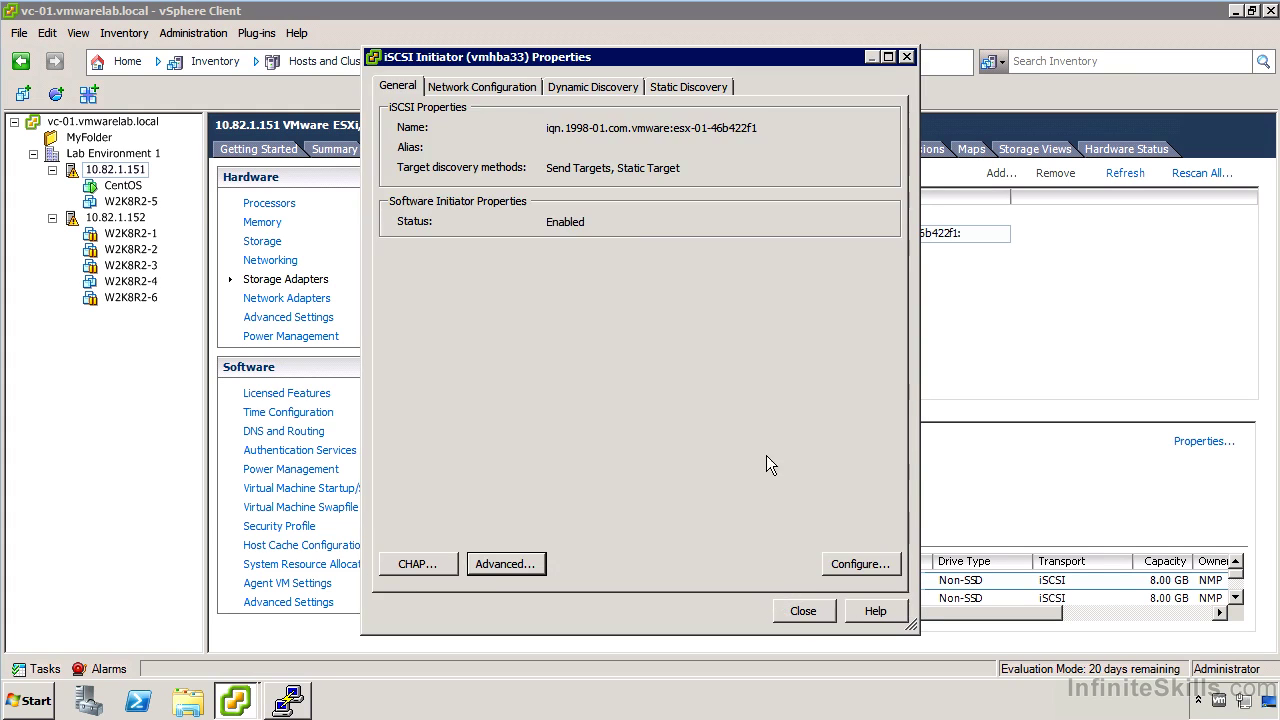
Review the initiator's VMkernel port bindings and the network adapters offered for a new binding.
{"action": "left_click", "coordinate": [466, 85]}
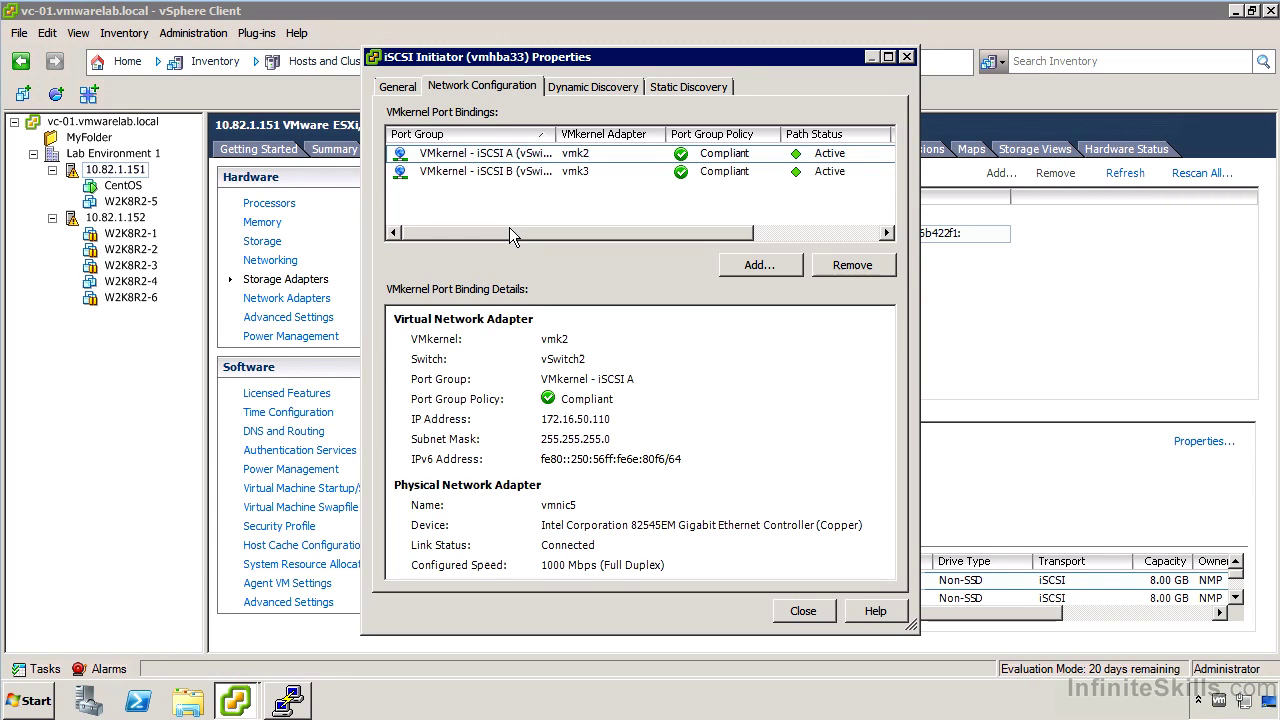
{"action": "left_click", "coordinate": [757, 266]}
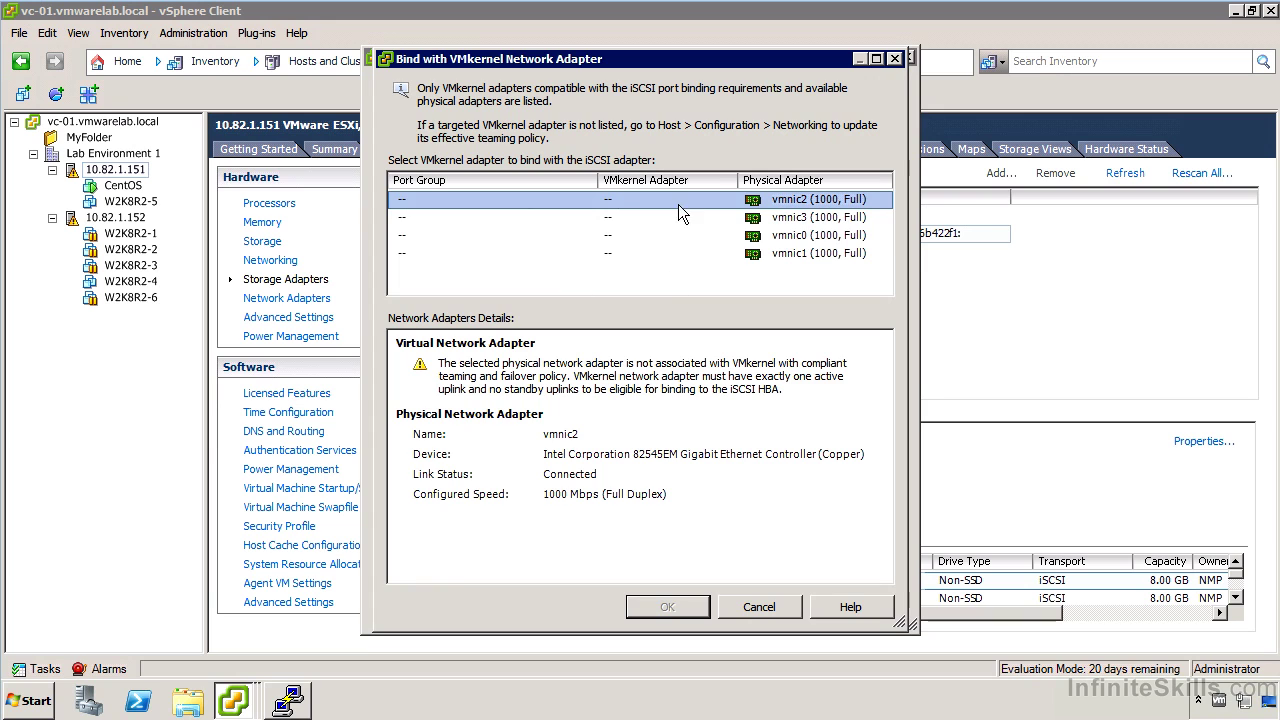
{"action": "left_click", "coordinate": [759, 605]}
Examine the initiator's dynamic discovery targets, the form for adding a send target server and its CHAP options.
{"action": "left_click", "coordinate": [619, 88]}
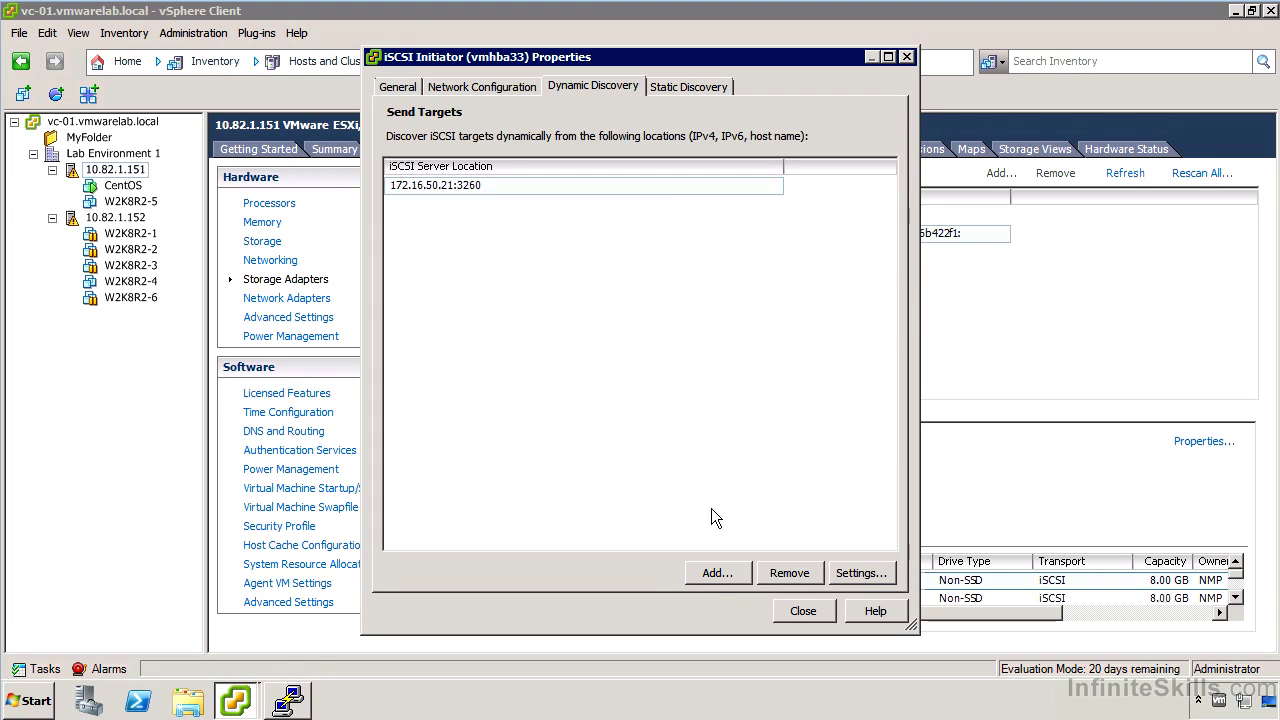
{"action": "left_click", "coordinate": [717, 573]}
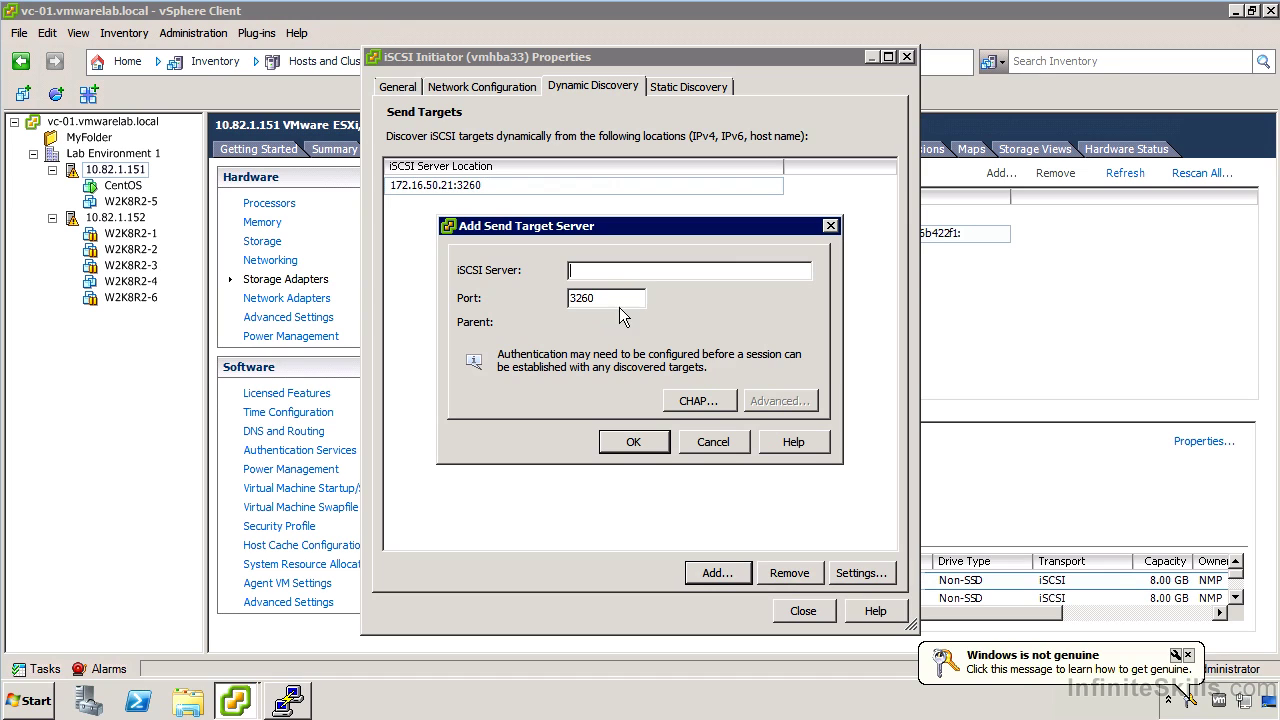
{"action": "left_click", "coordinate": [732, 448]}
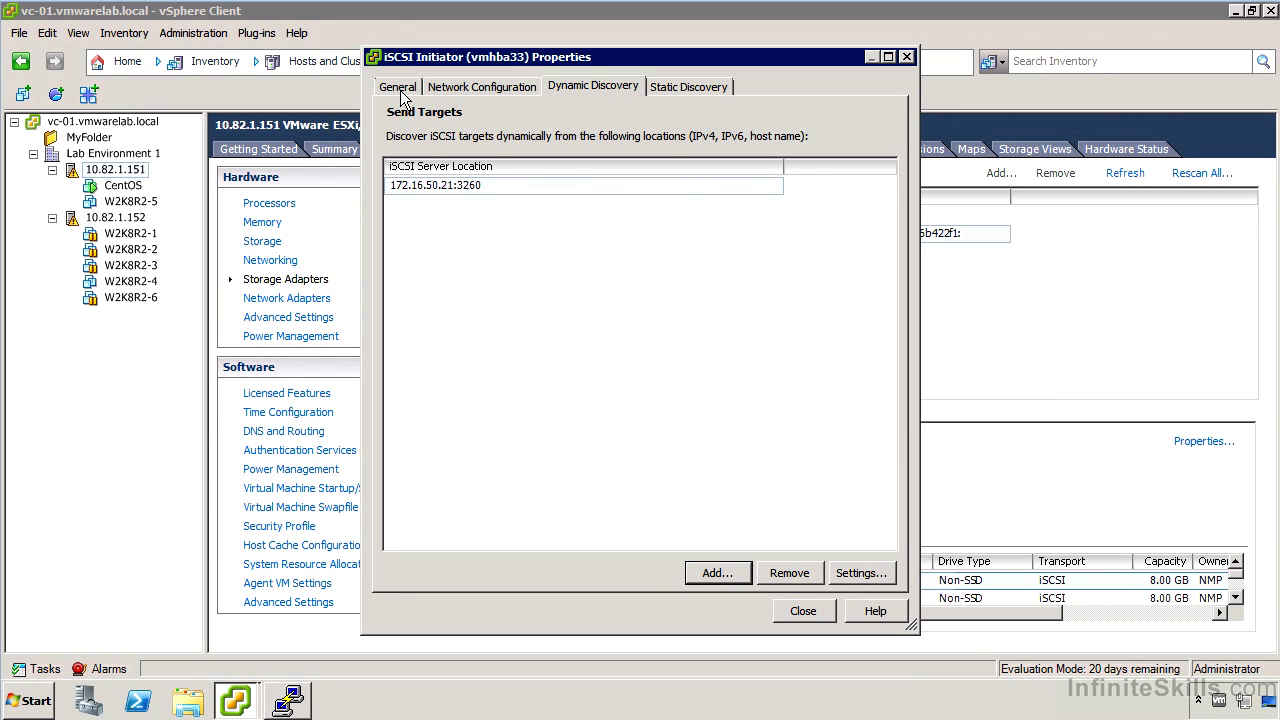
{"action": "left_click", "coordinate": [514, 86]}
{"action": "left_click", "coordinate": [563, 85]}
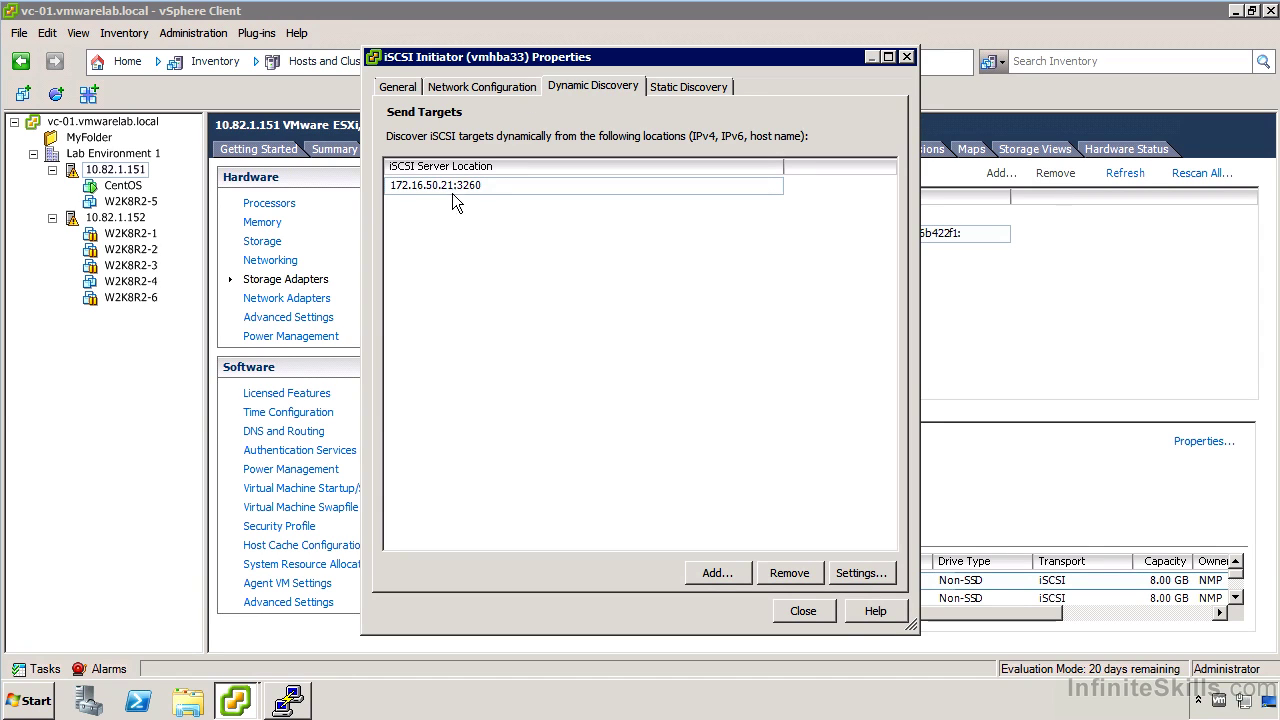
{"action": "left_click", "coordinate": [718, 575]}
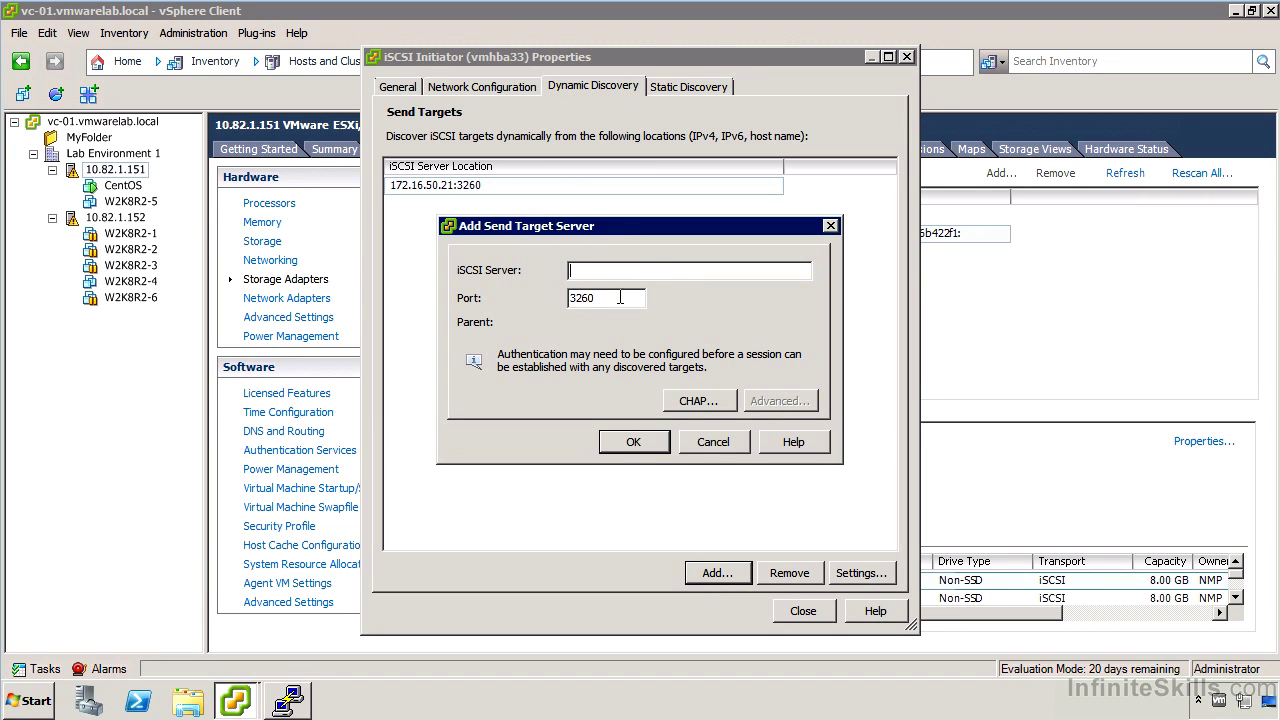
{"action": "left_click", "coordinate": [703, 403]}
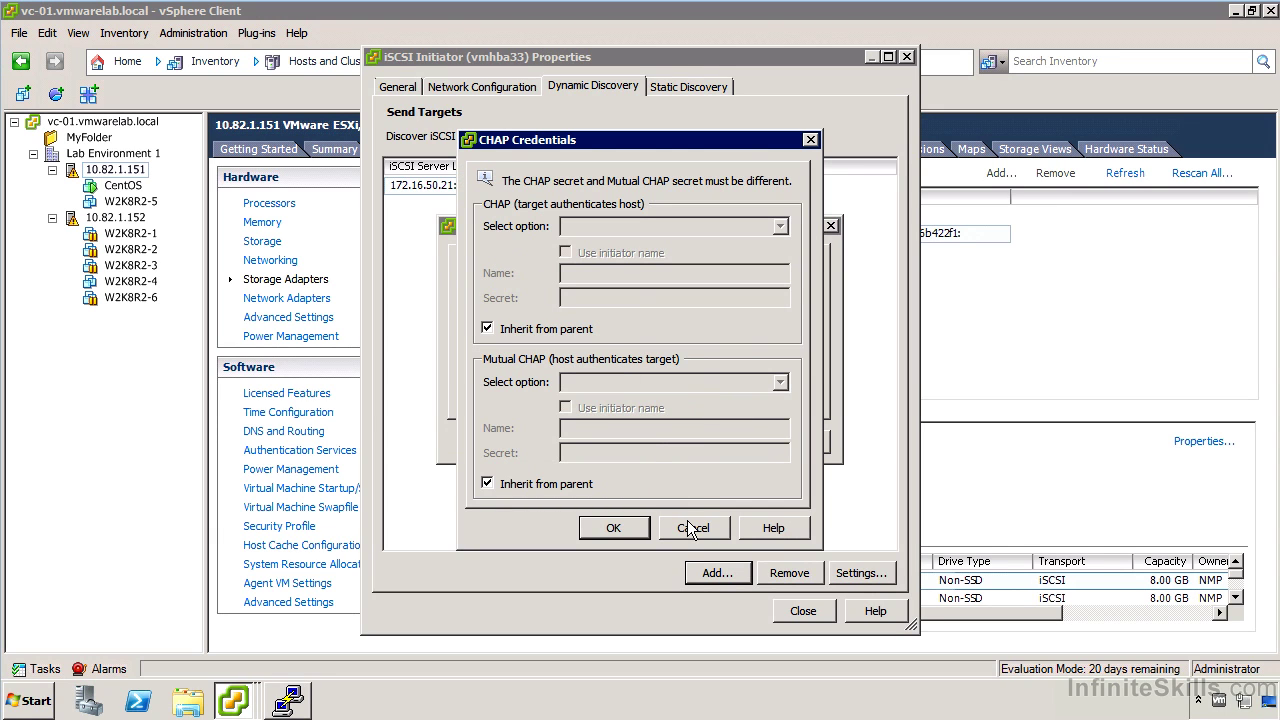
{"action": "left_click", "coordinate": [692, 528]}
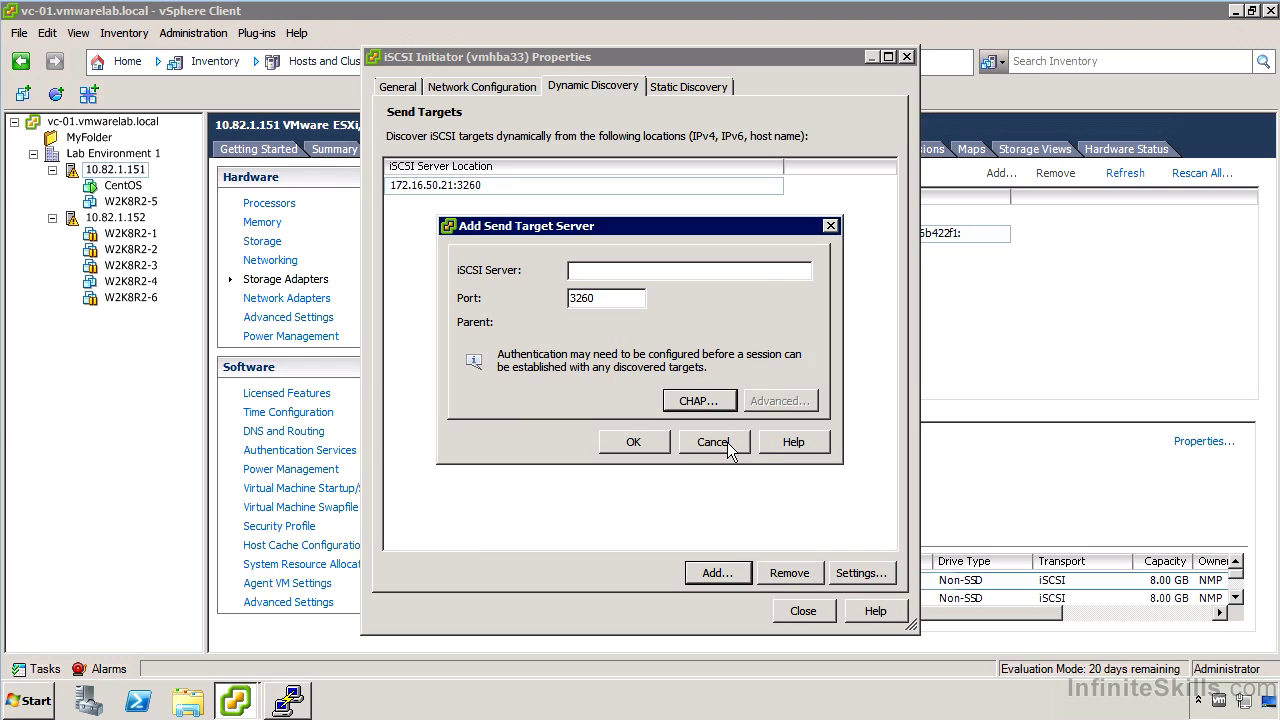
{"action": "left_click", "coordinate": [727, 442]}
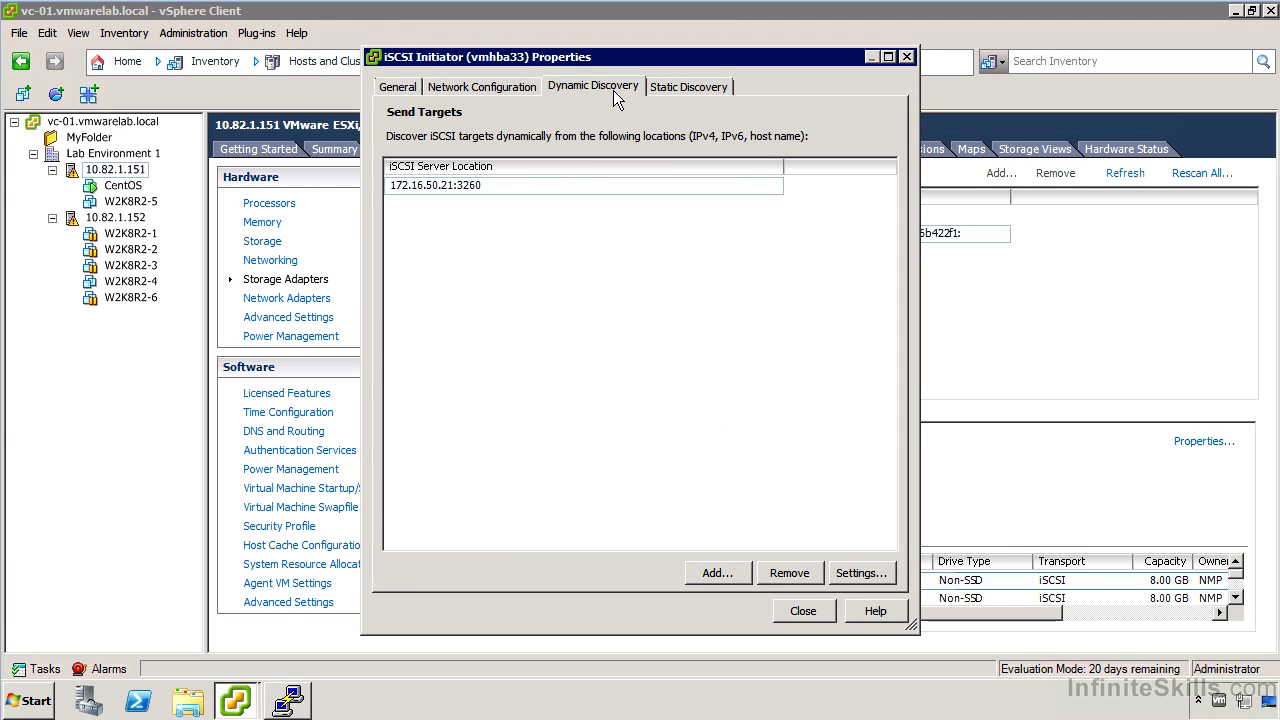
Check the initiator's static discovery targets and close the vmhba33 properties.
{"action": "left_click", "coordinate": [699, 91]}
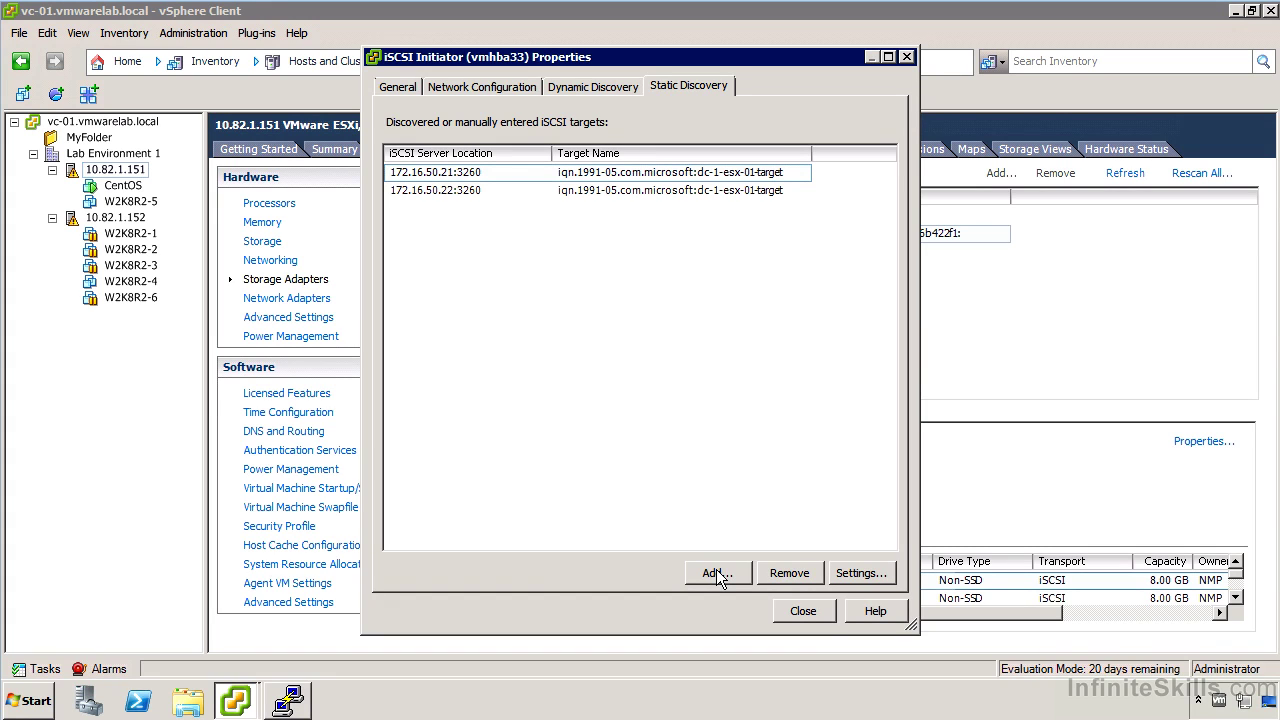
{"action": "left_click", "coordinate": [801, 608]}
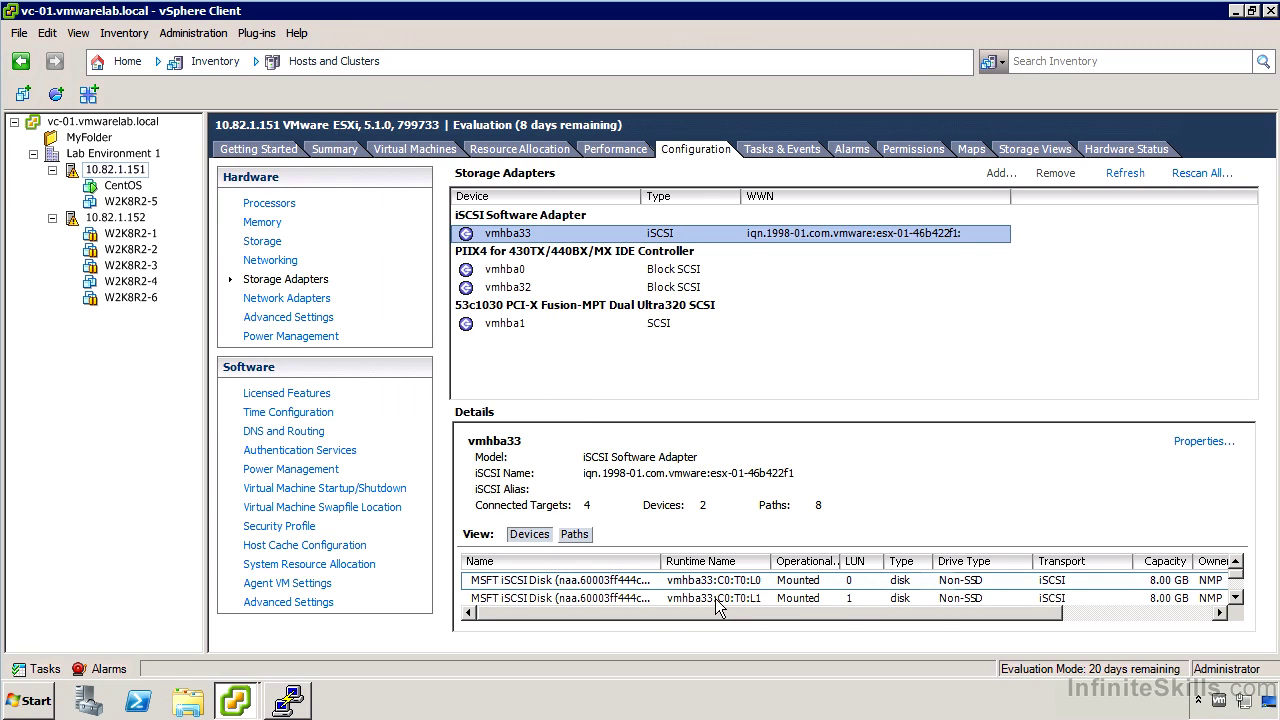
Examine the iSCSI devices connected to vmhba33 and the status of all its storage paths.
{"action": "left_click", "coordinate": [630, 588]}
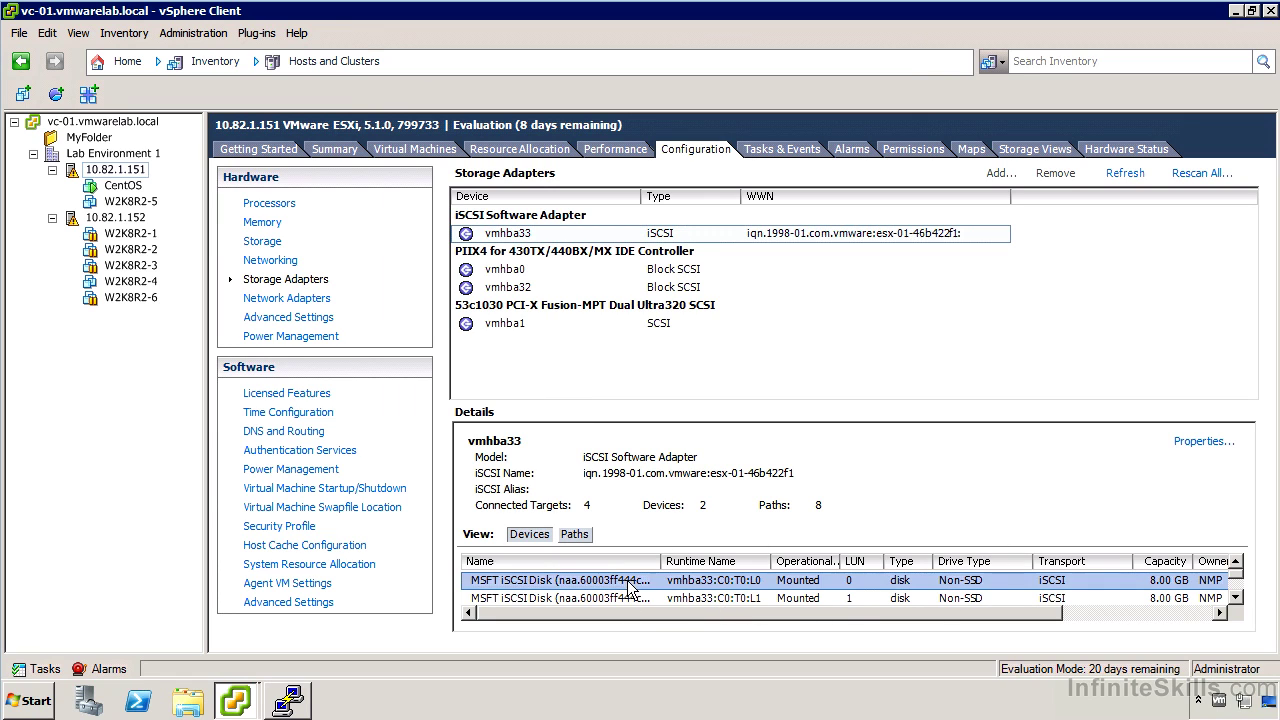
{"action": "left_click", "coordinate": [1235, 597]}
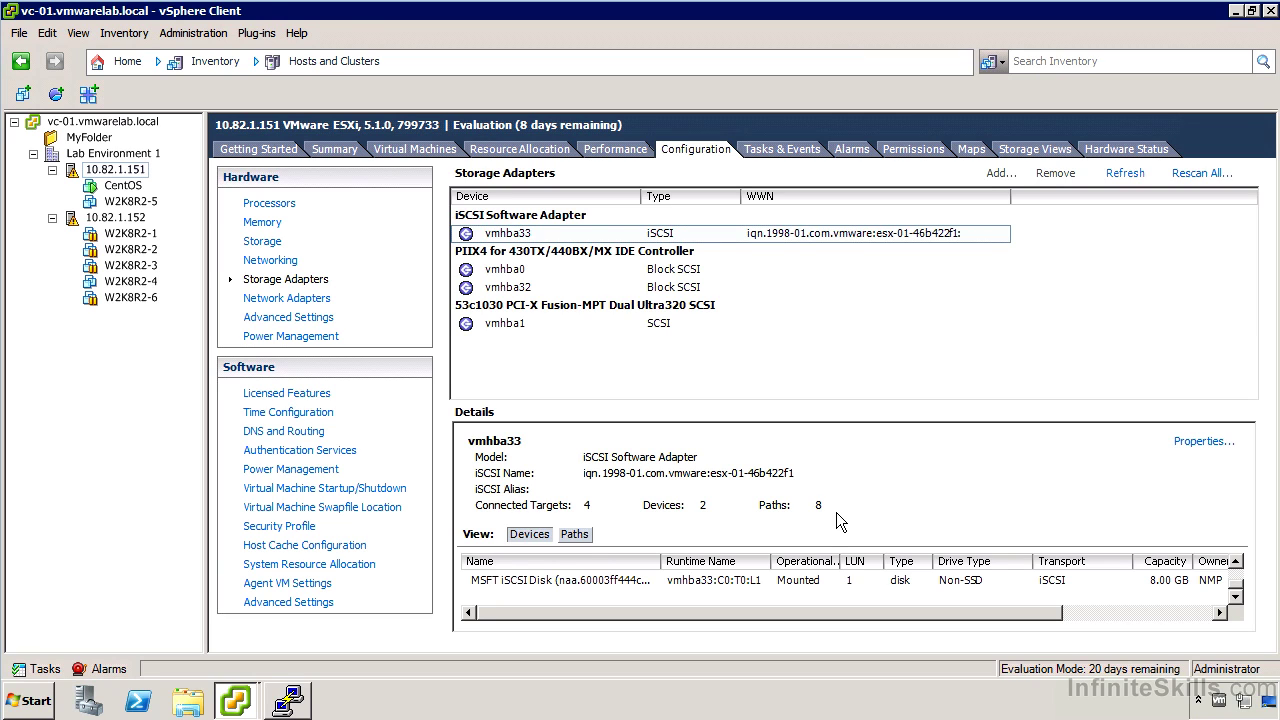
{"action": "left_click", "coordinate": [582, 536]}
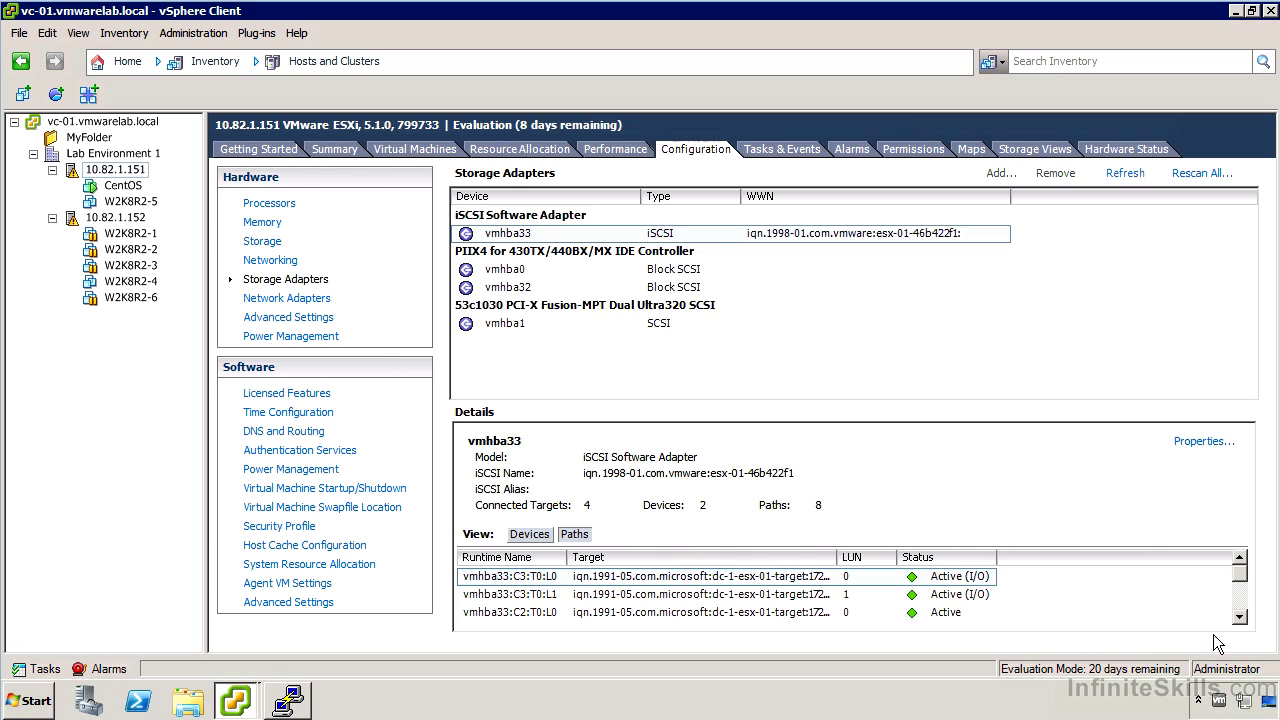
{"action": "left_click", "coordinate": [1240, 617]}
{"action": "left_click", "coordinate": [1240, 617]}
{"action": "left_click", "coordinate": [1240, 617]}
{"action": "left_click", "coordinate": [1240, 617]}
{"action": "left_click", "coordinate": [1240, 617]}
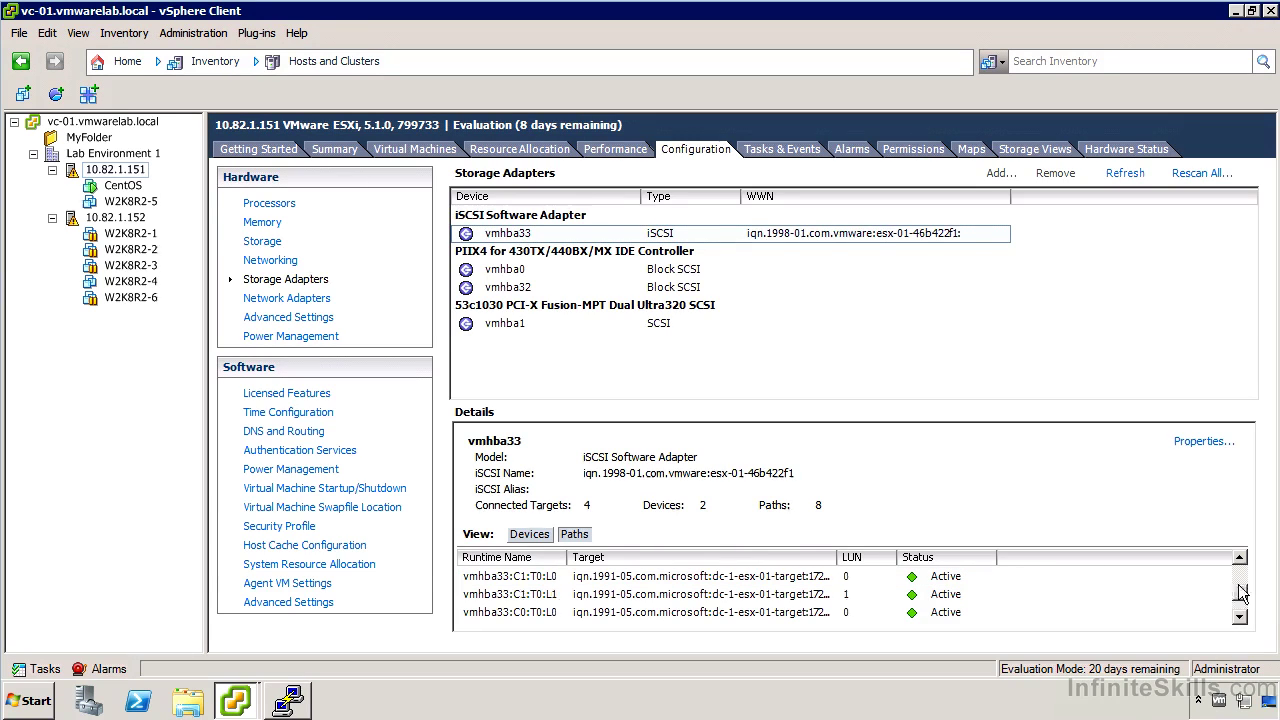
{"action": "left_click_drag", "start_coordinate": [1240, 603], "coordinate": [1240, 566]}
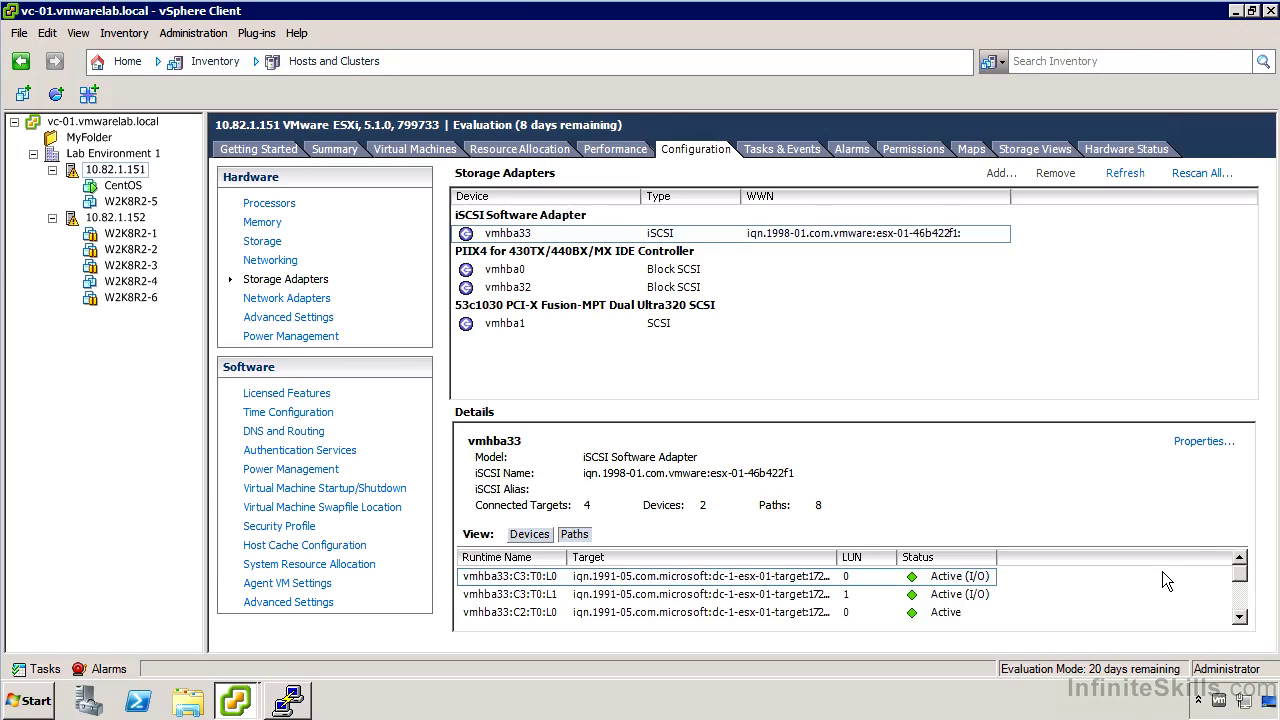